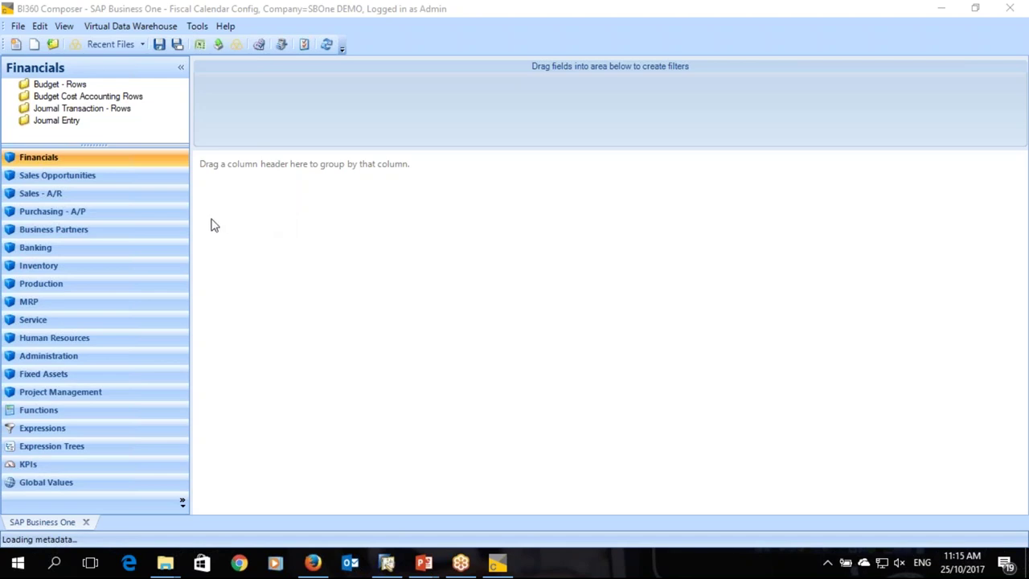
- Add BP Code from the A/R Invoice table in the Sales - A/R module as the report's first column
click(37, 198)
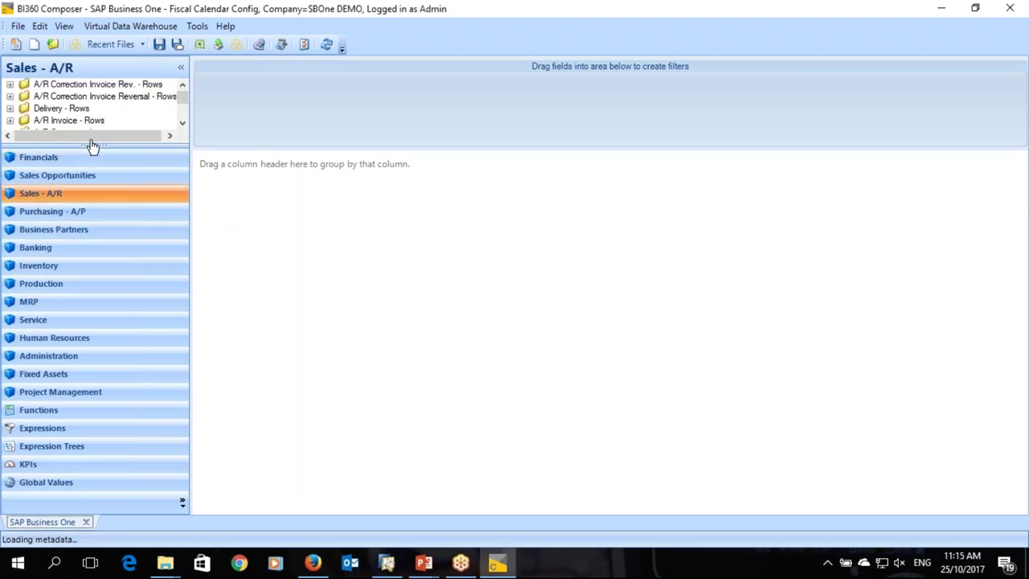
drag(101, 147, 93, 234)
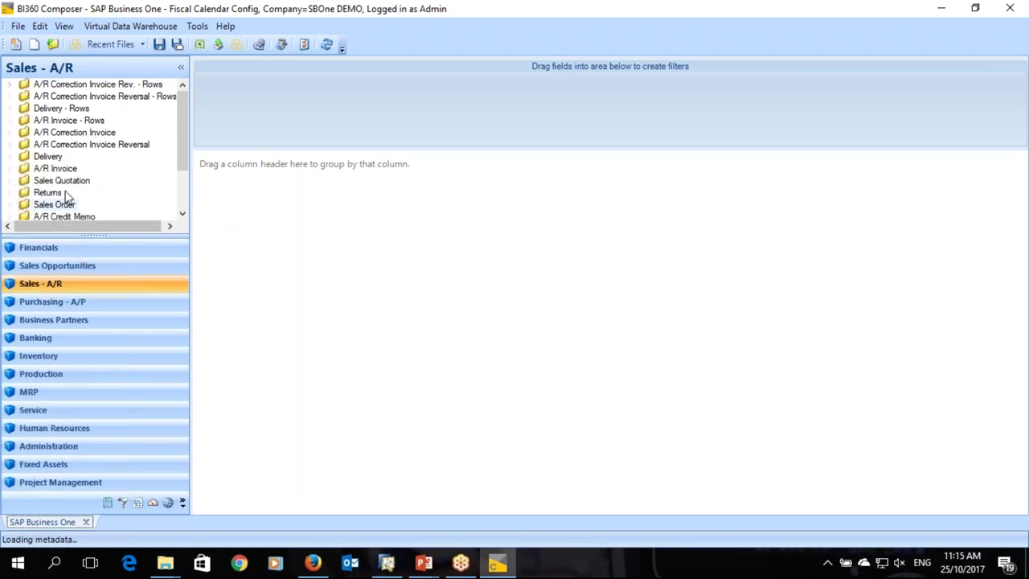
click(10, 169)
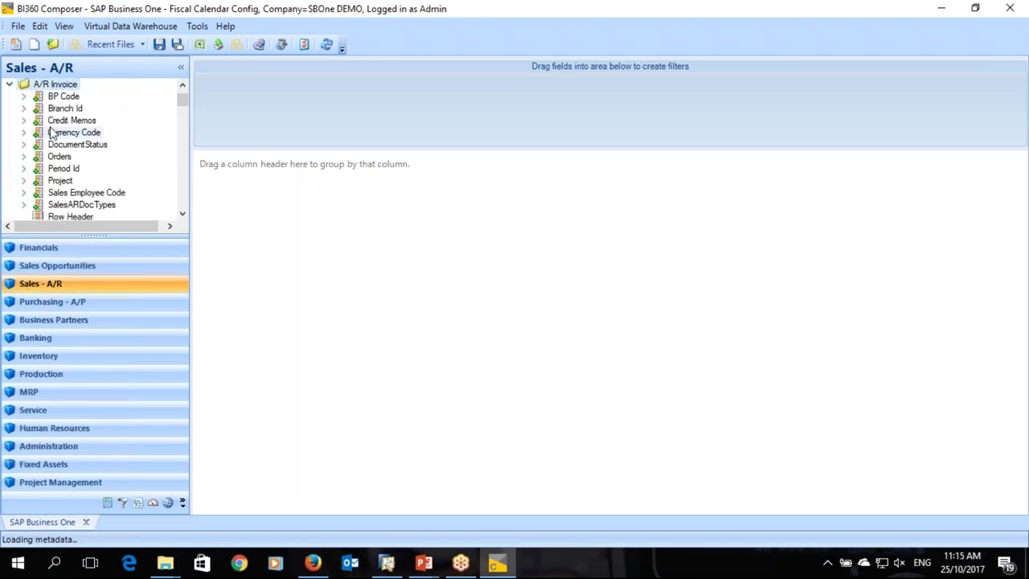
click(23, 97)
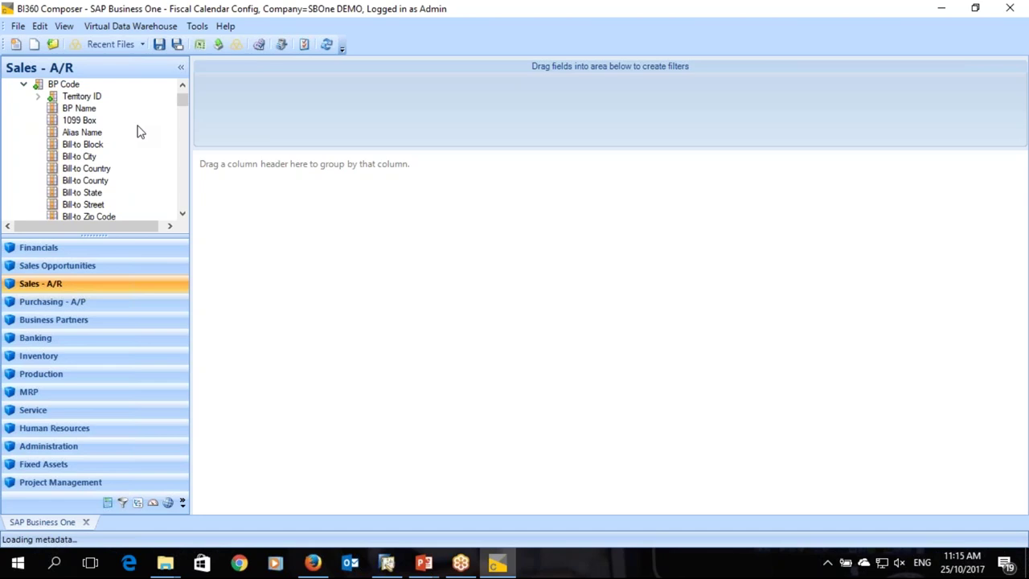
click(38, 96)
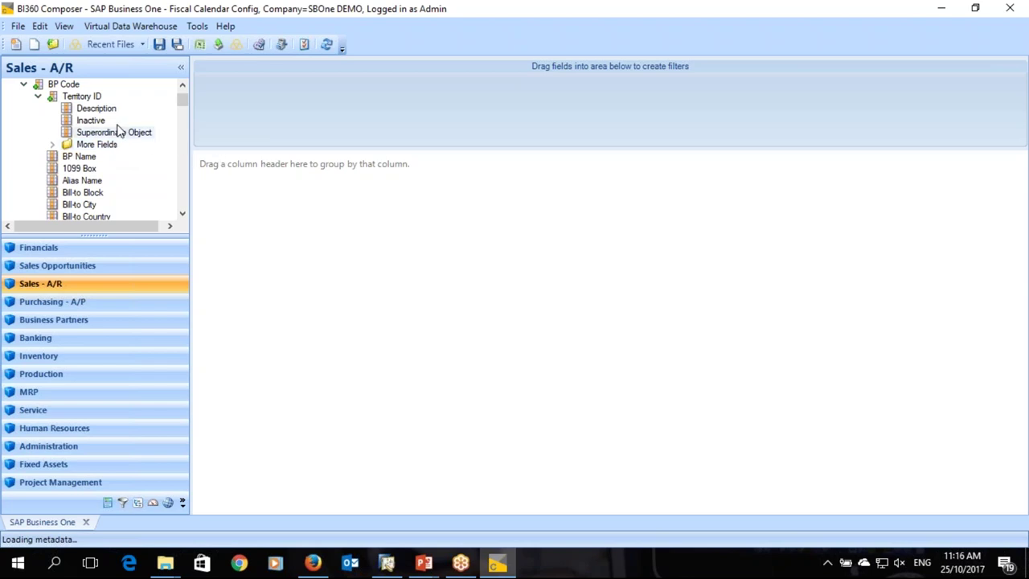
click(23, 83)
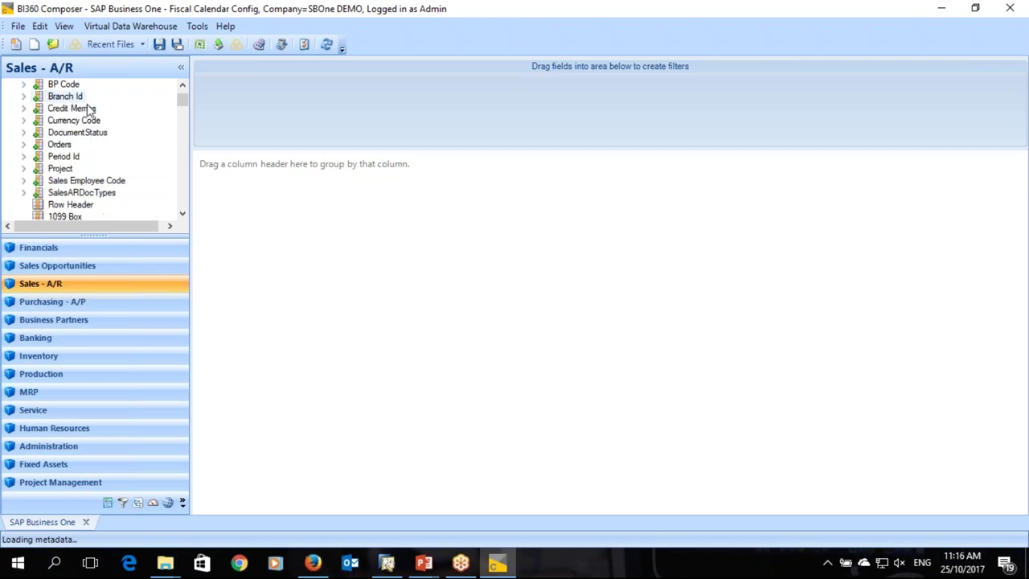
scroll(88, 120, up, 1)
drag(65, 121, 239, 182)
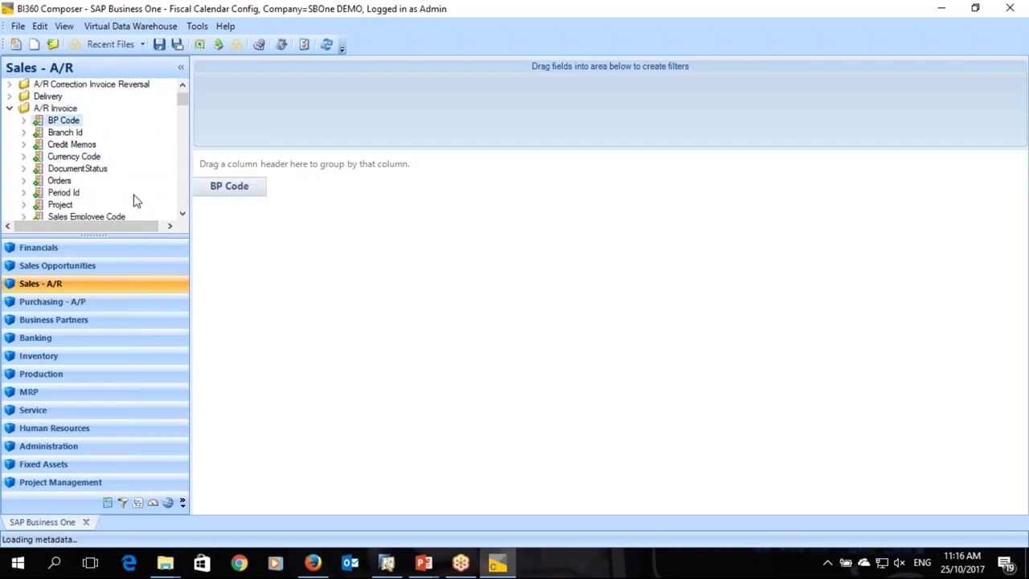
- Add Sales Employee Name from the A/R Invoice's Sales Employee Code as the column after BP Code
scroll(135, 201, down, 2)
click(72, 148)
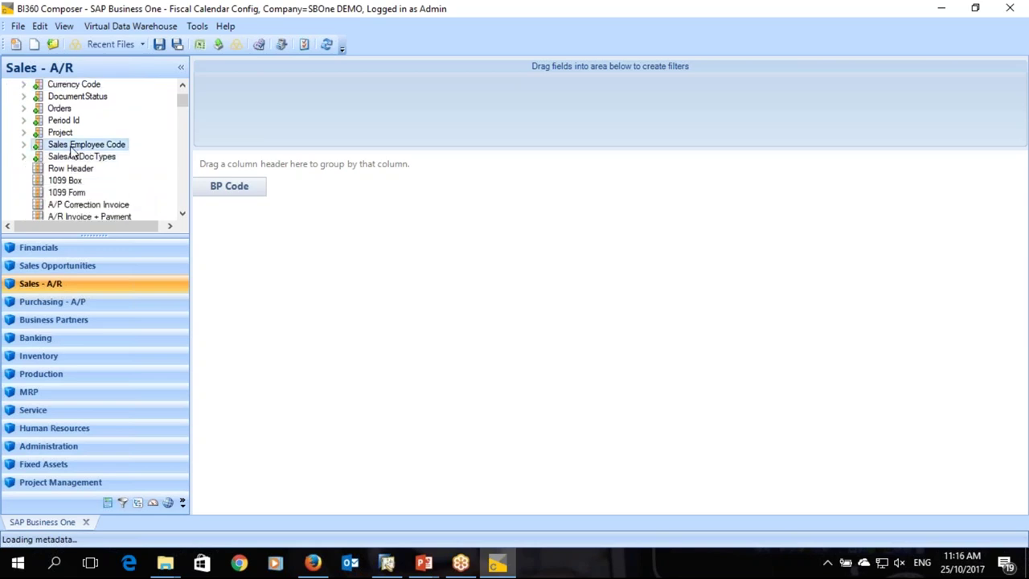
click(24, 146)
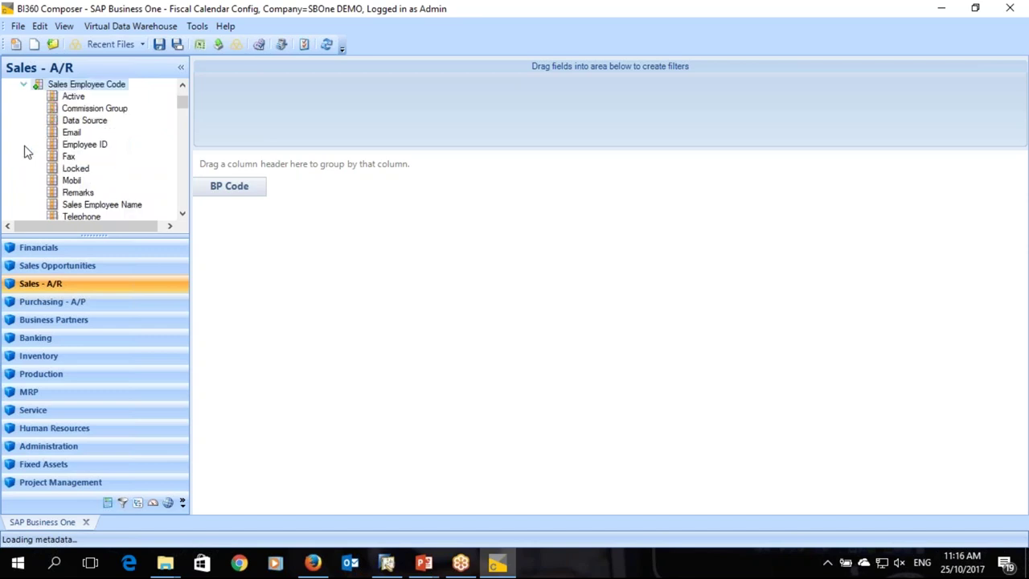
drag(81, 207, 295, 194)
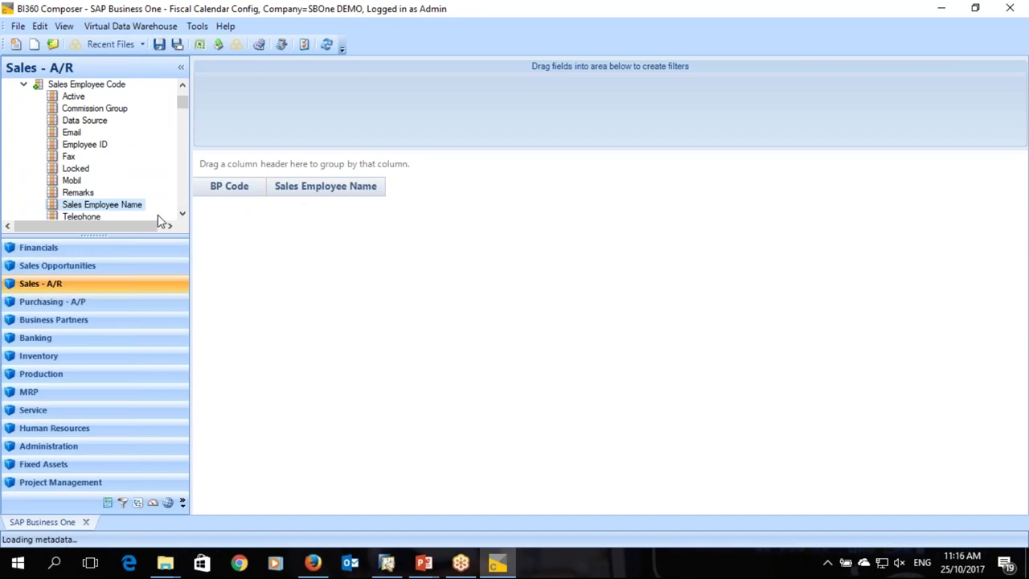
click(24, 89)
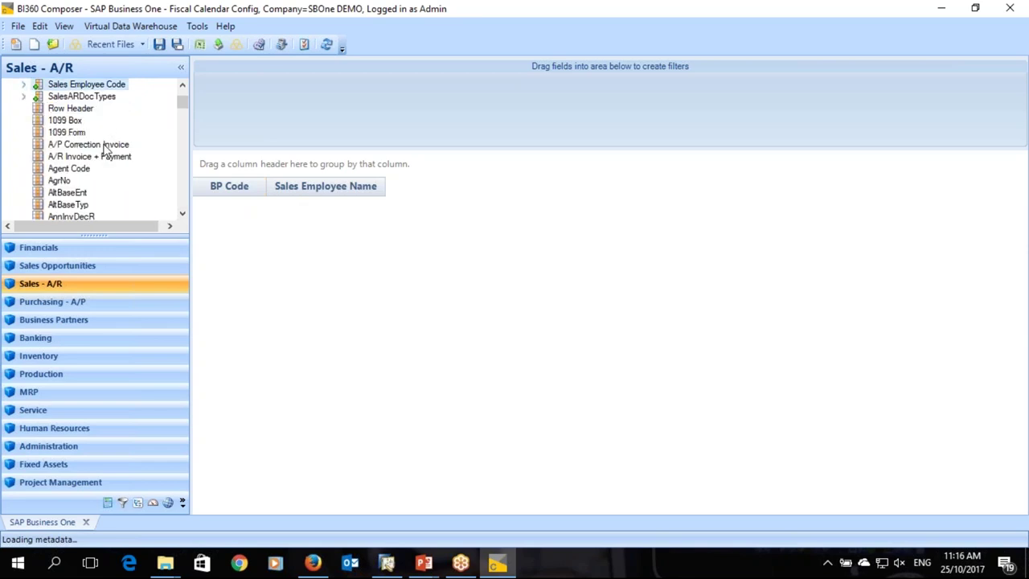
- Add the A/R Invoice's Document Total measure after Sales Employee Name and load the report data
scroll(103, 153, down, 1)
scroll(103, 153, down, 20)
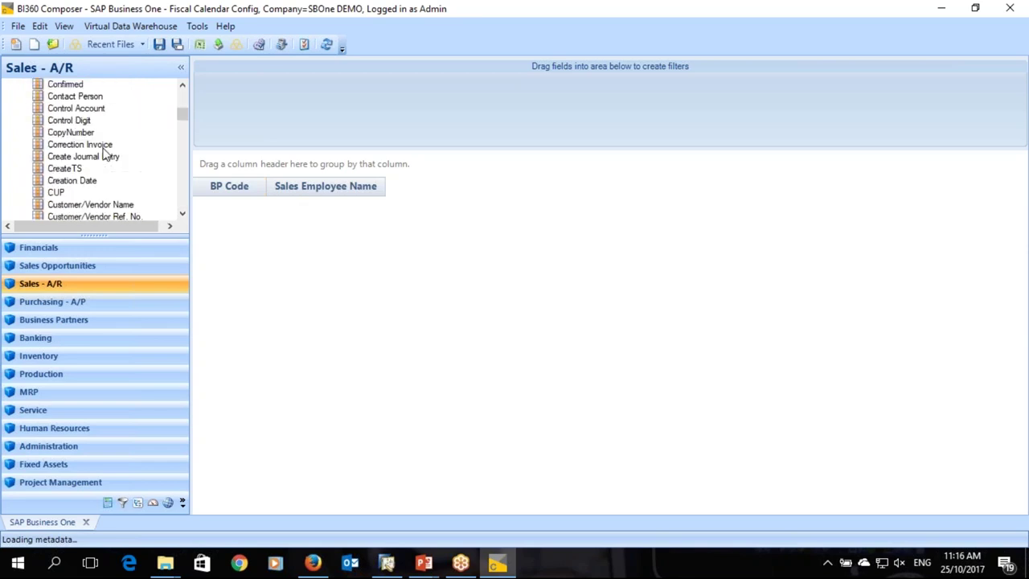
scroll(103, 164, down, 20)
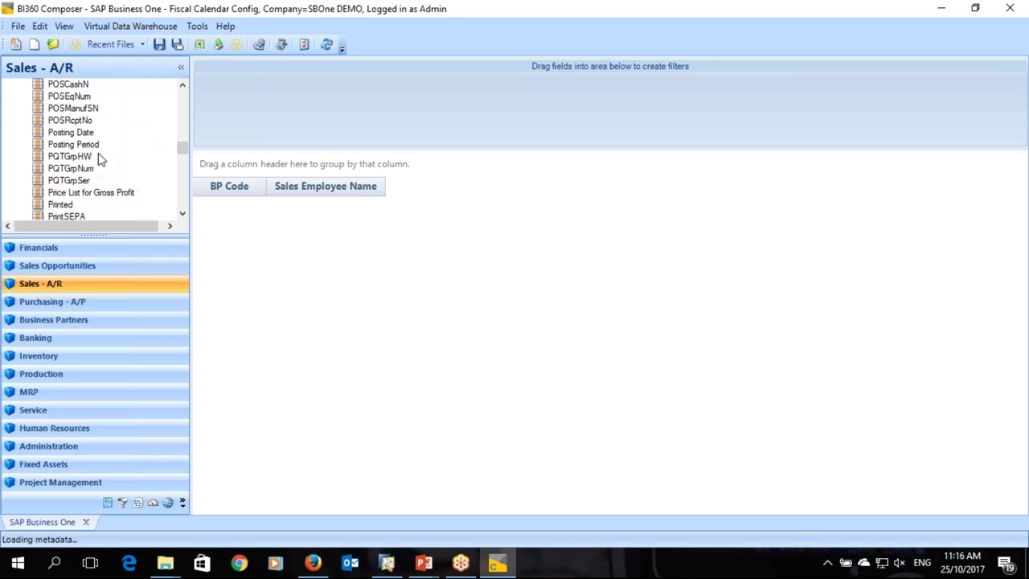
scroll(97, 161, down, 5)
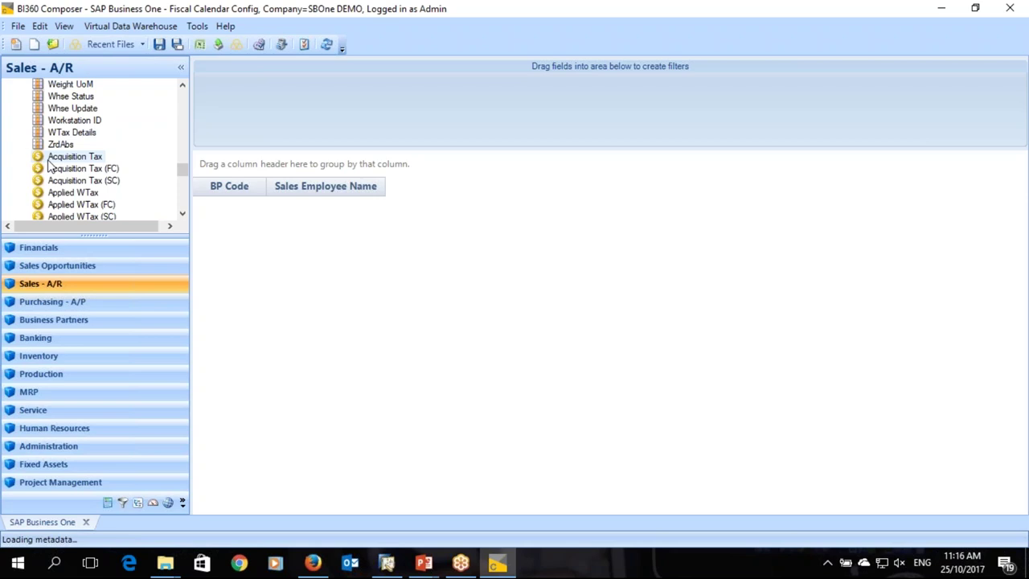
scroll(49, 165, down, 4)
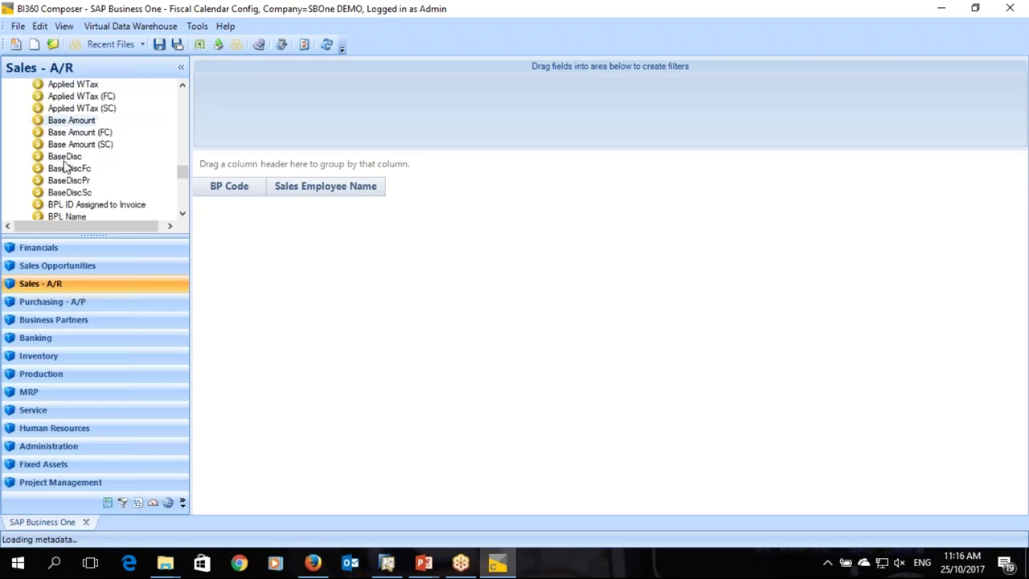
scroll(73, 165, down, 3)
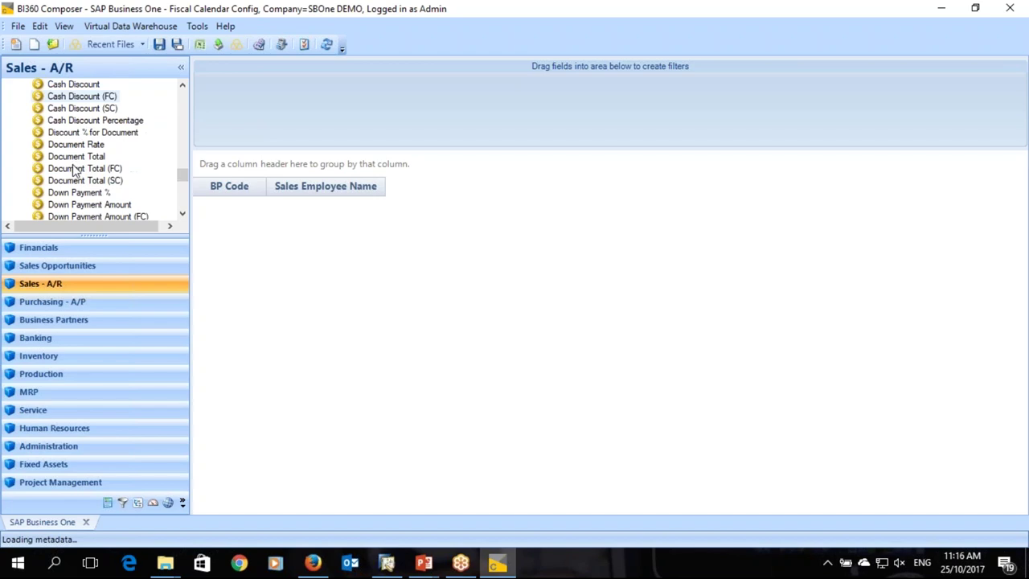
drag(70, 159, 419, 197)
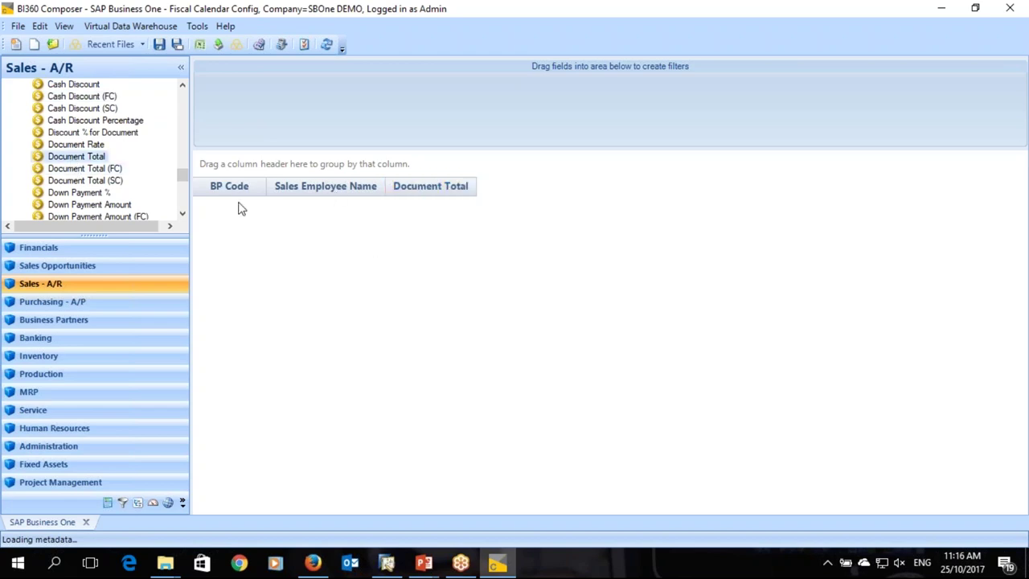
click(328, 45)
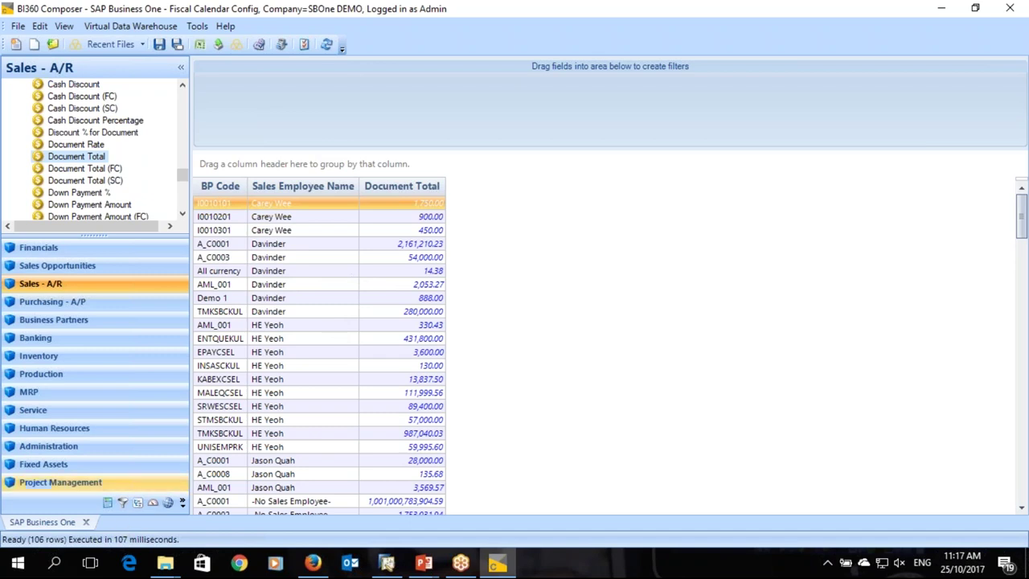
- Insert the A/R Invoice's Period Id between Sales Employee Name and Document Total and reload the data
drag(181, 174, 181, 90)
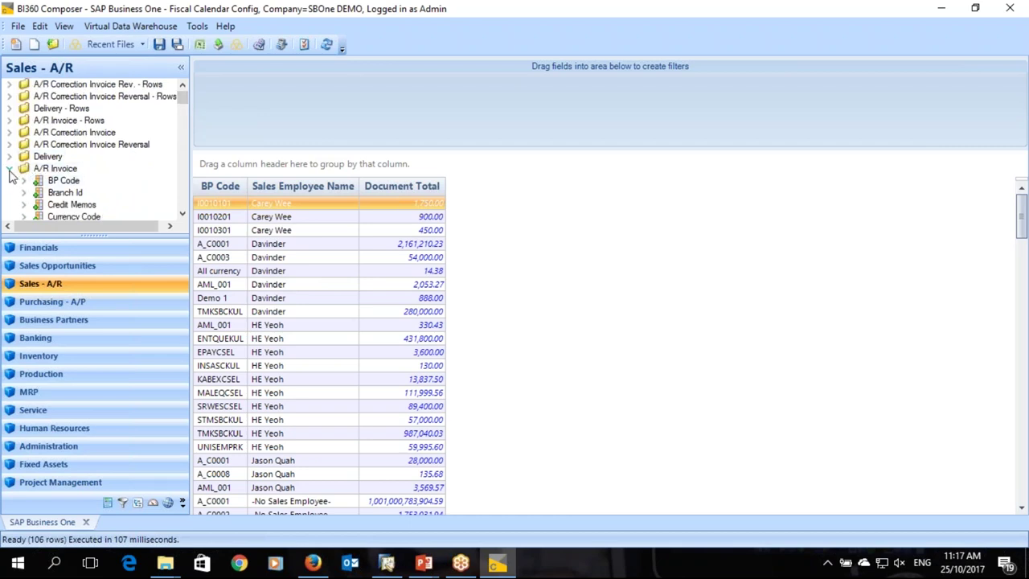
click(12, 169)
double_click(23, 169)
drag(63, 169, 371, 184)
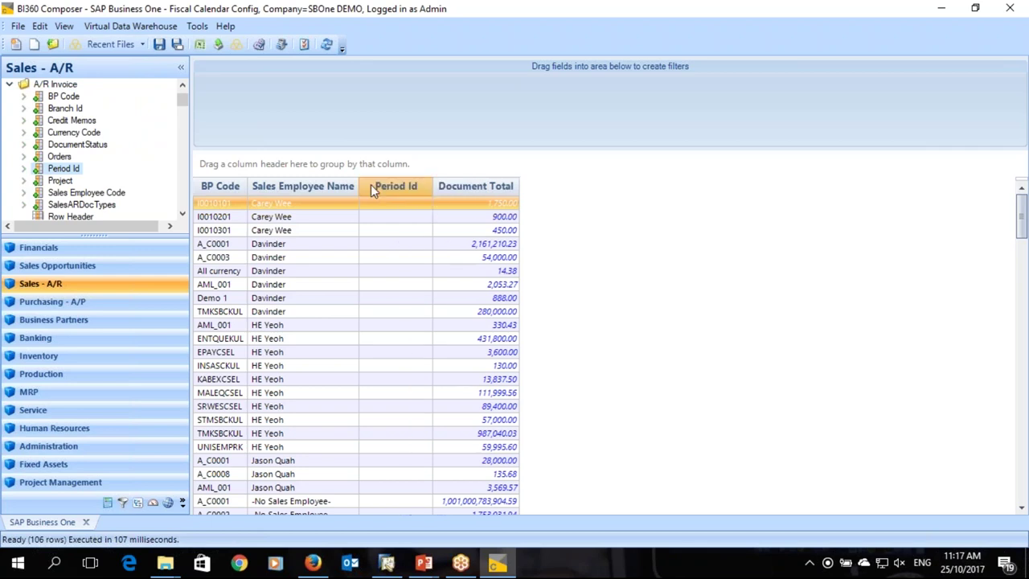
click(327, 45)
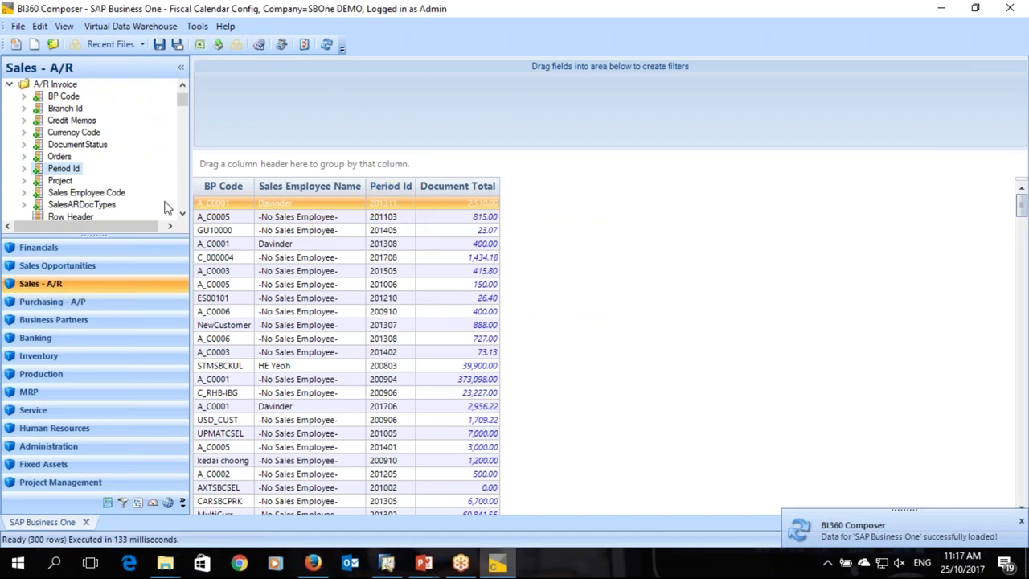
- Replace the Period Id column with Finance Year from the Period Id fields and reload the data
click(25, 169)
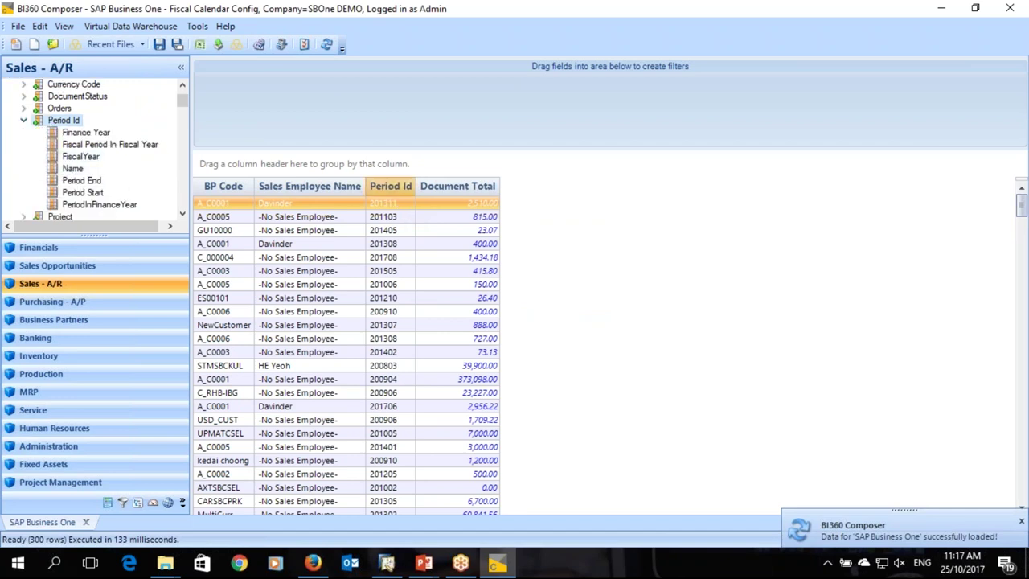
drag(86, 131, 379, 193)
right_click(479, 188)
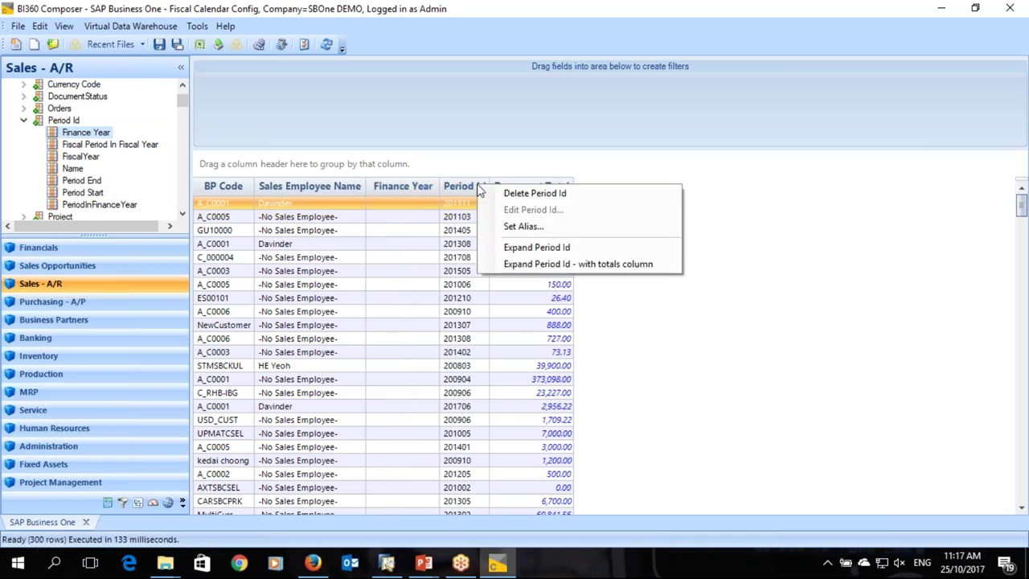
click(519, 194)
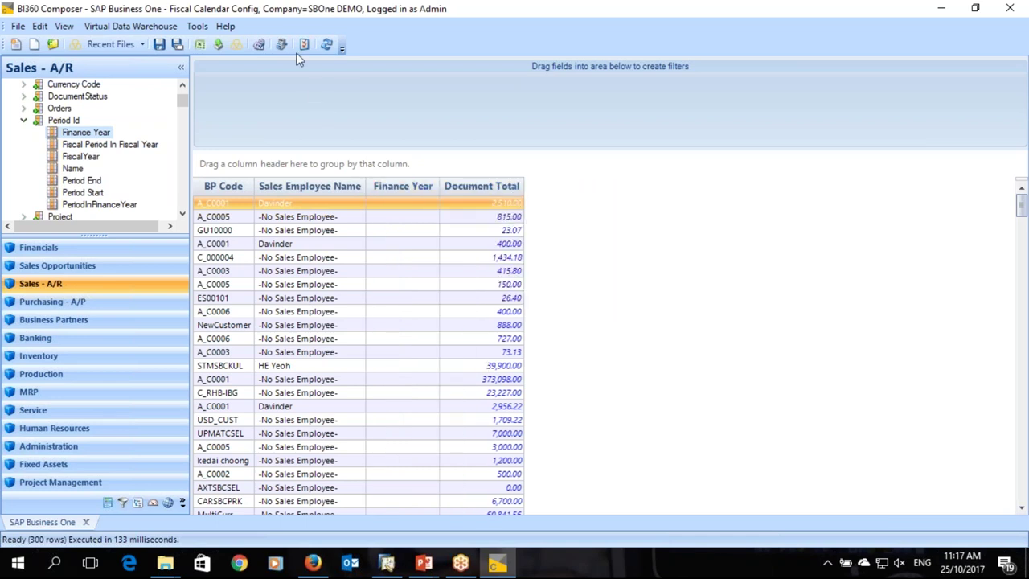
click(327, 44)
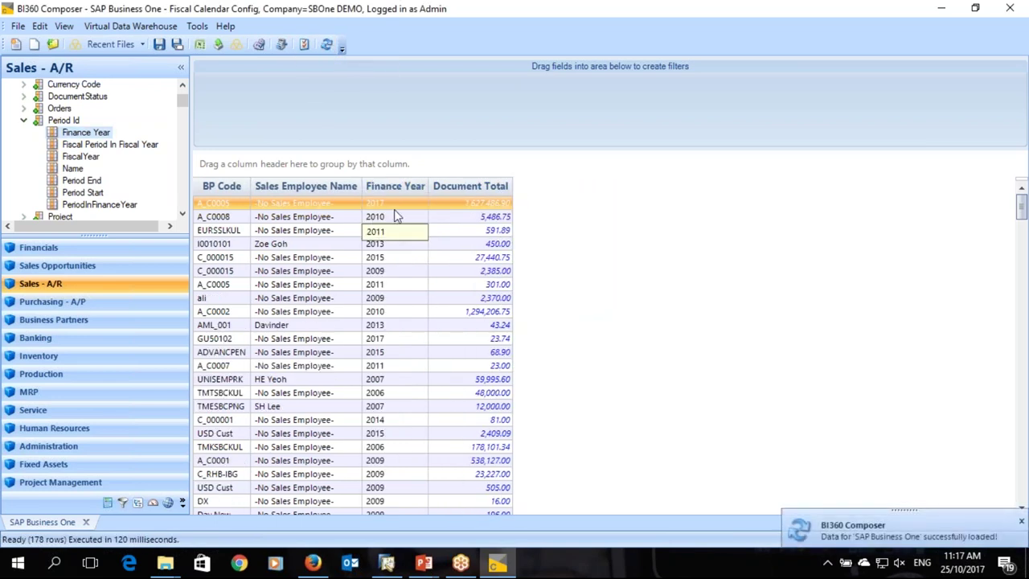
- Filter the report by Finance Year for the range 2015 to 2017
drag(80, 142, 312, 111)
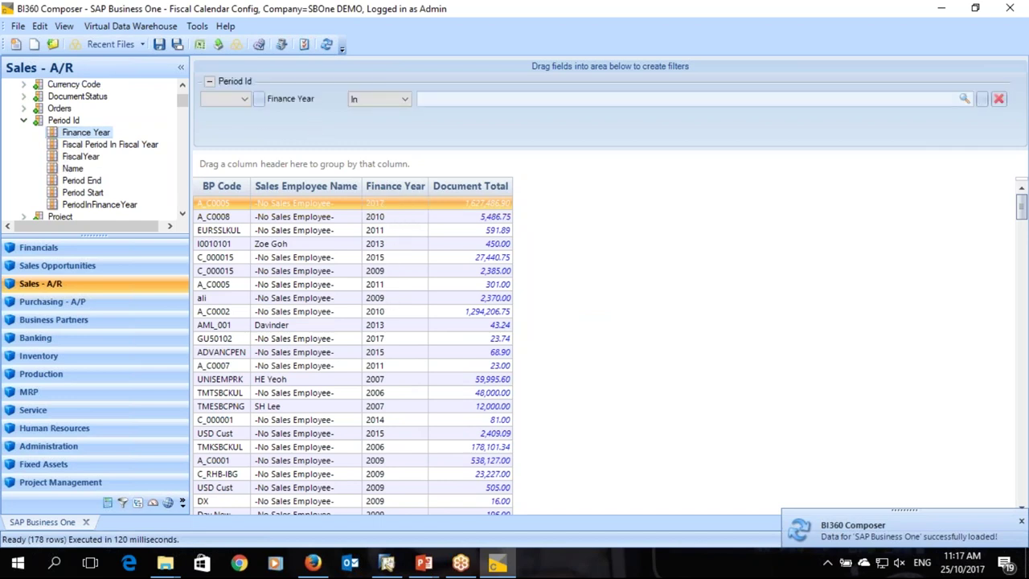
click(965, 99)
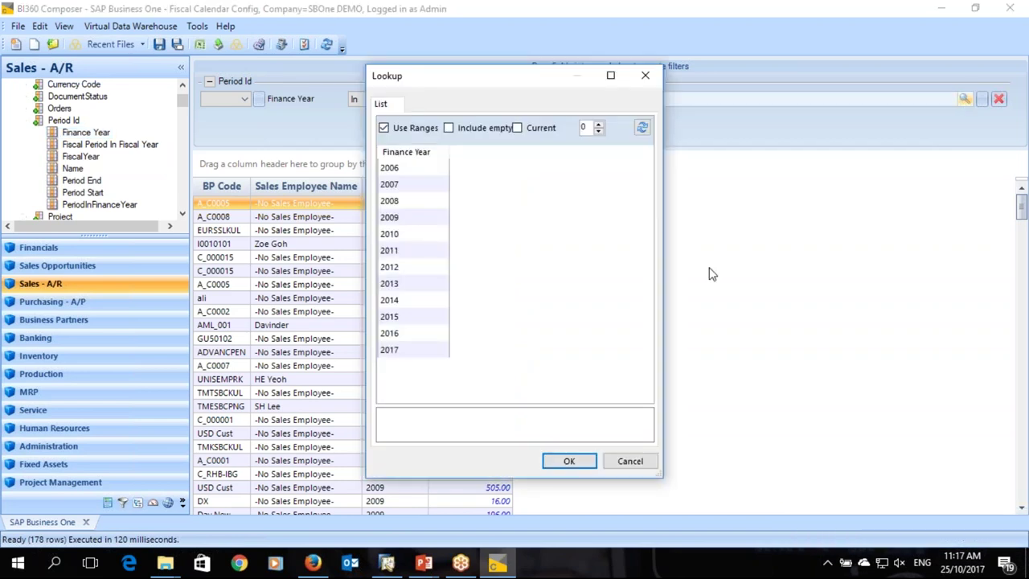
click(397, 317)
shift+click(402, 351)
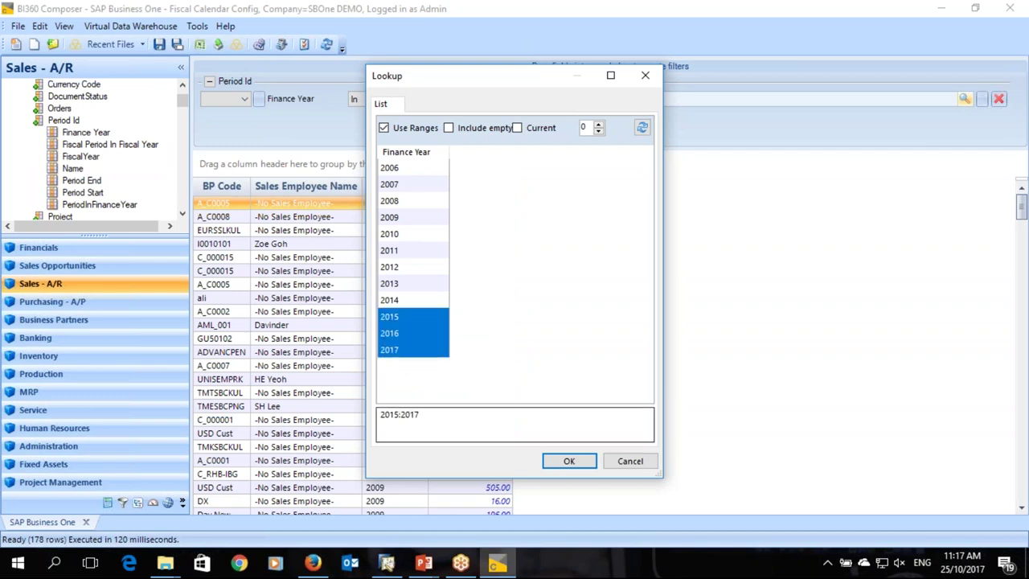
click(563, 462)
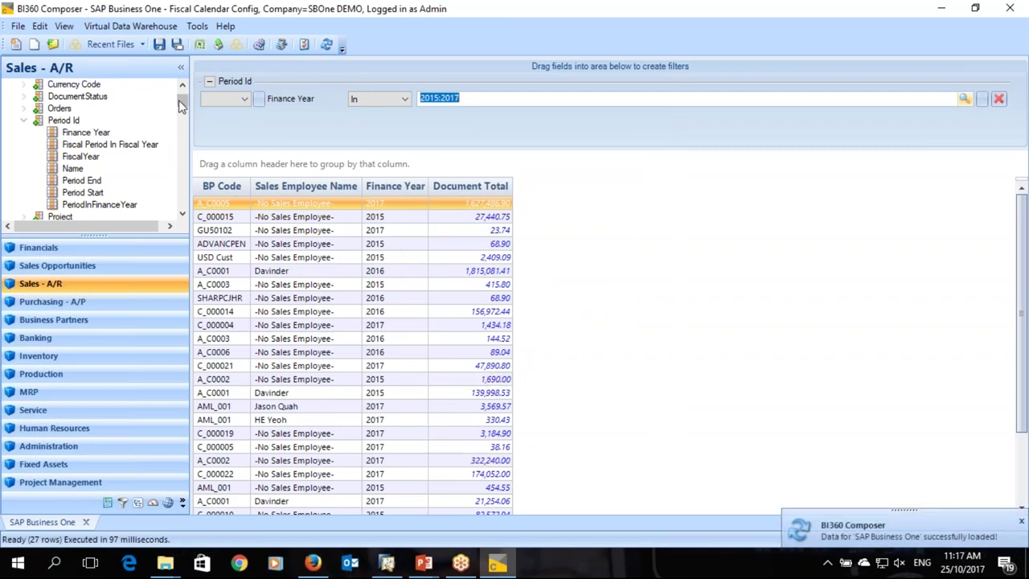
- Group the report rows by Sales Employee Name
scroll(178, 89, up, 3)
scroll(86, 177, down, 3)
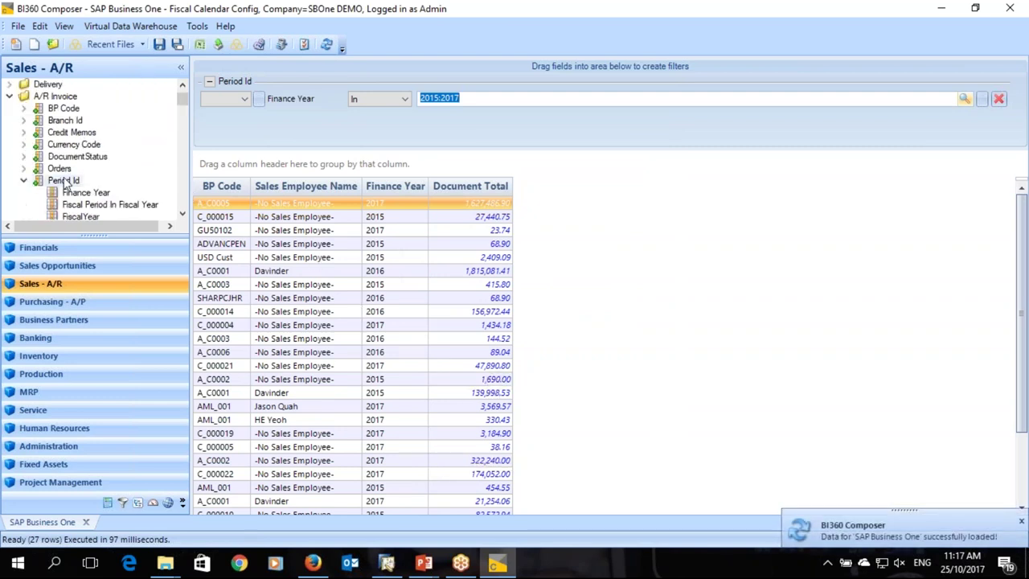
click(23, 180)
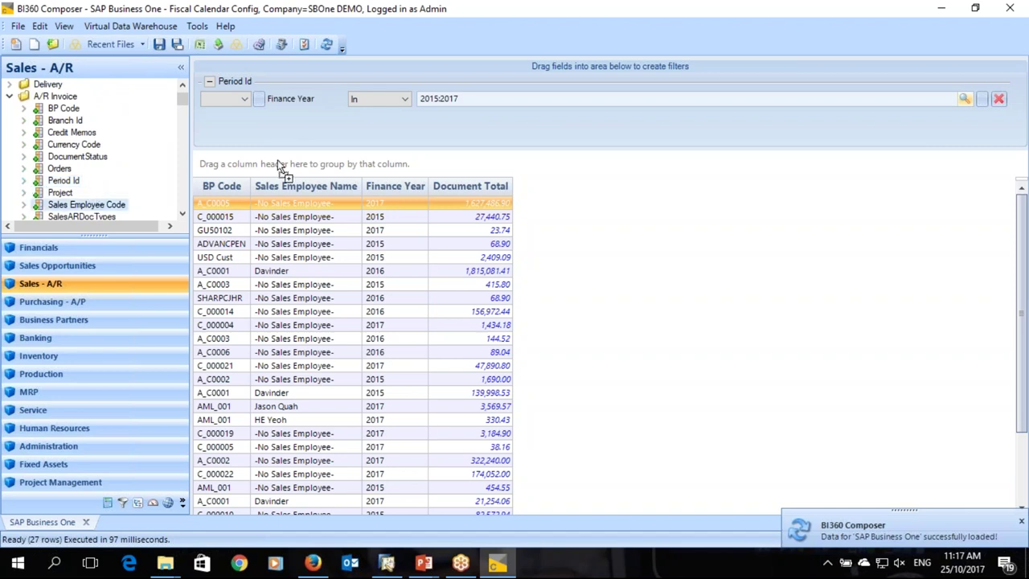
scroll(128, 206, down, 1)
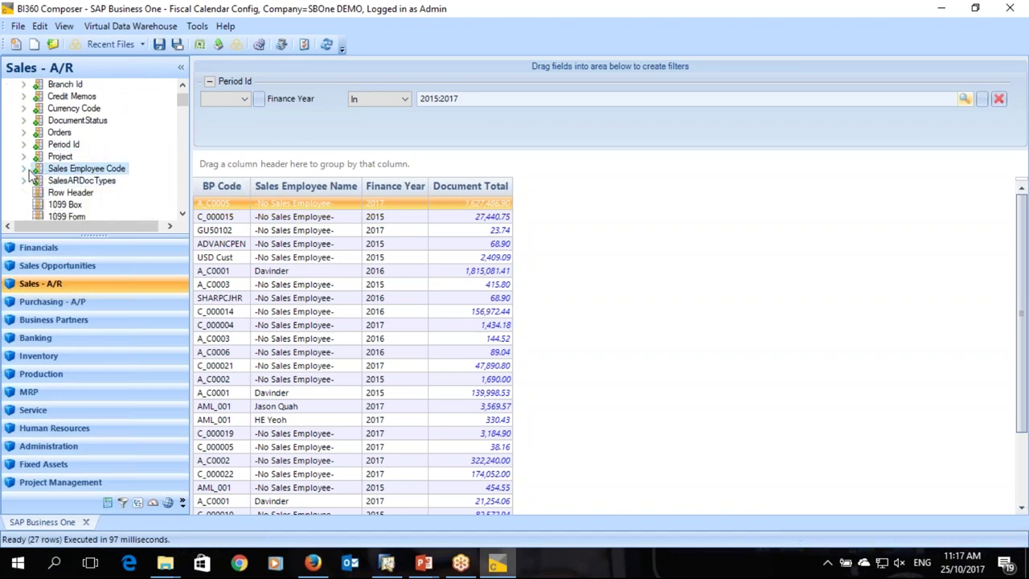
click(31, 175)
drag(113, 205, 260, 165)
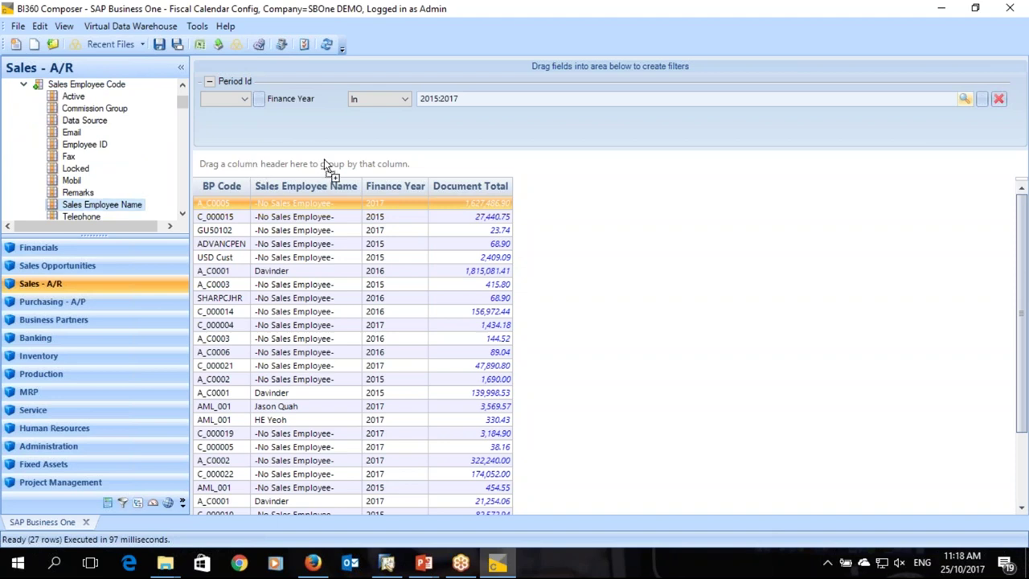
drag(294, 185, 275, 165)
- Reload the grouped report data and add a Totals column after Document Total
click(326, 45)
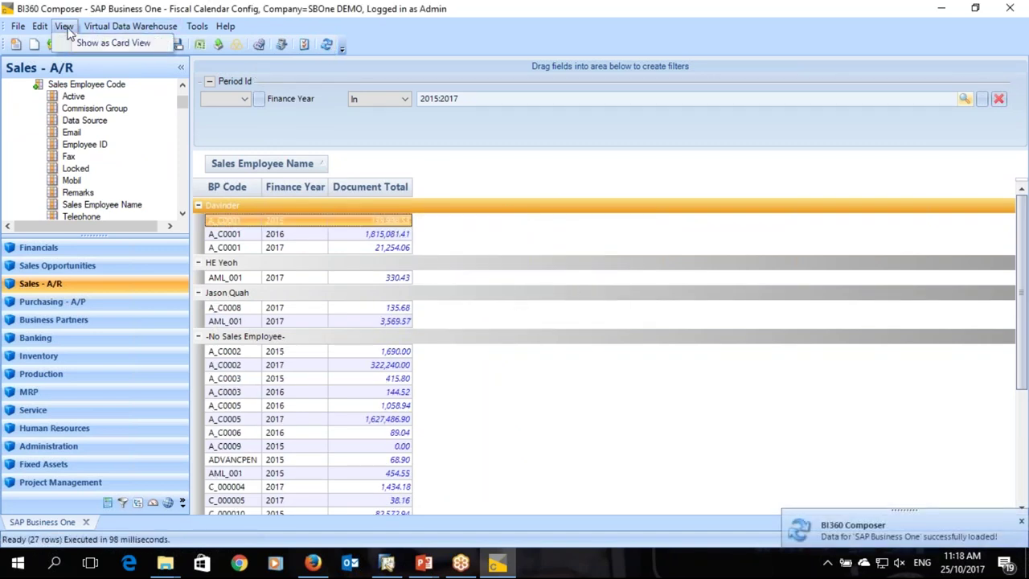
click(40, 26)
click(58, 42)
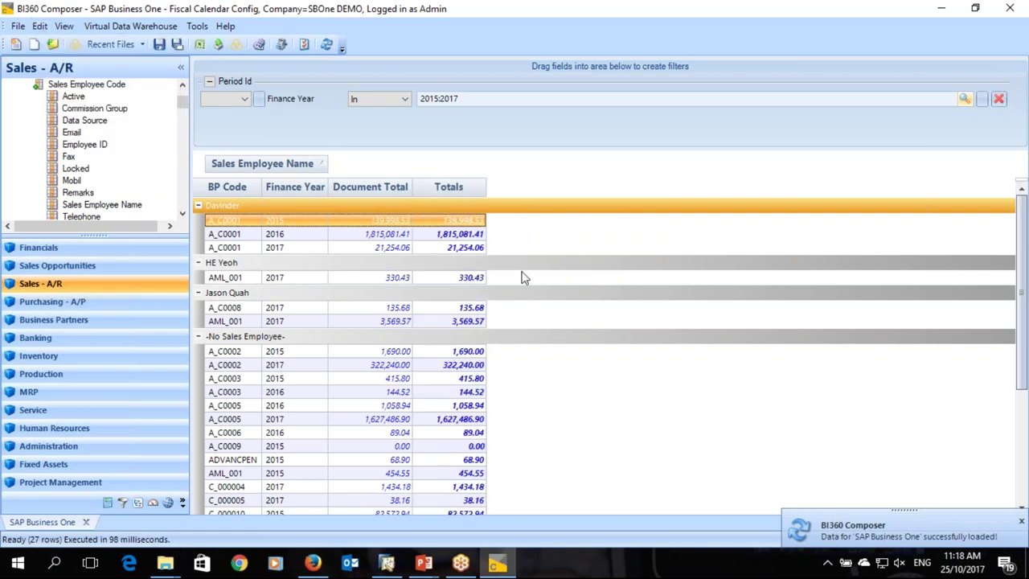
- Expand Finance Year across columns with a totals column, and switch the expansion off again
right_click(297, 188)
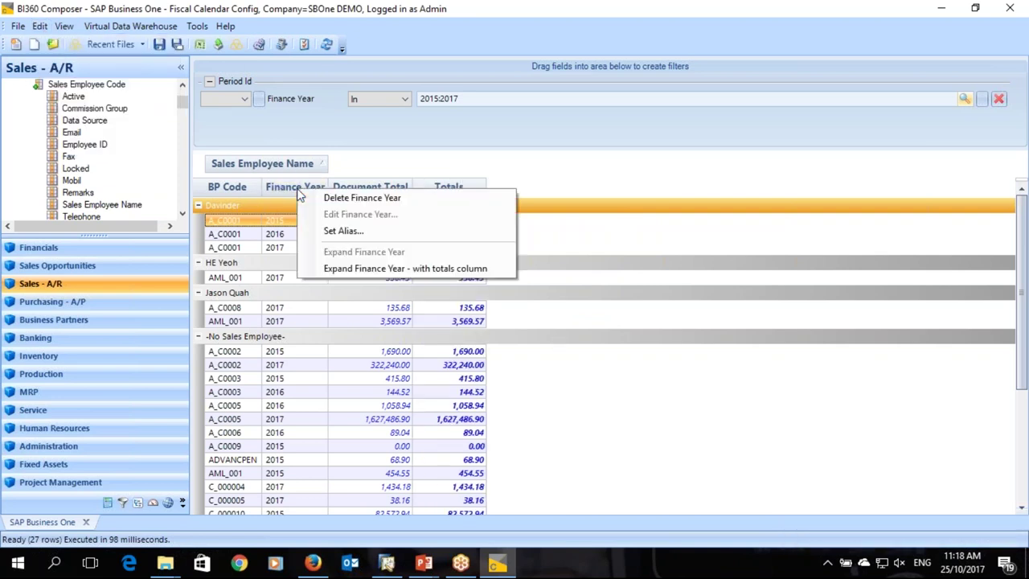
click(358, 268)
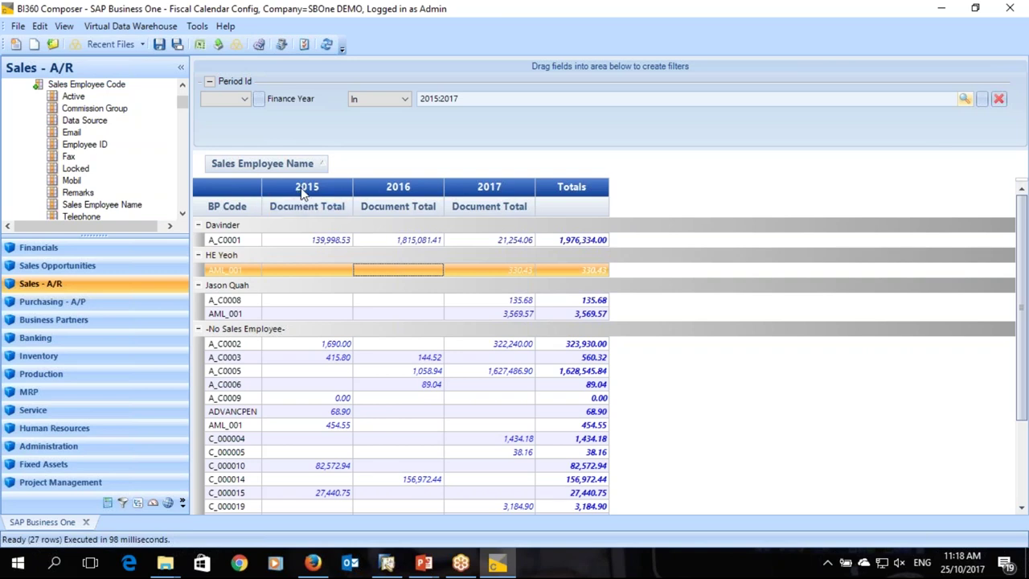
right_click(491, 207)
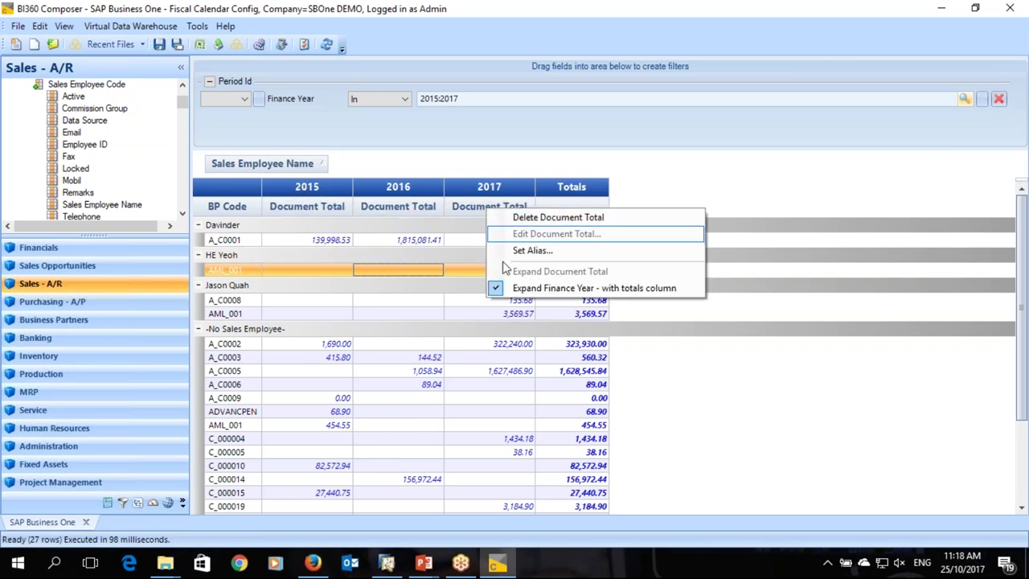
click(505, 287)
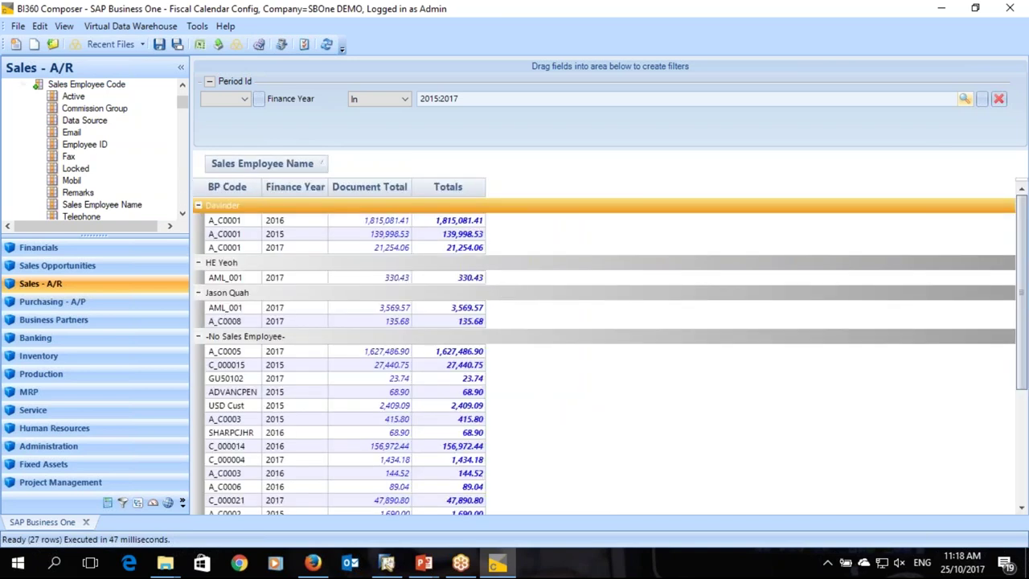
- Apply the Q1 This Year time function to the Document Total column
click(24, 85)
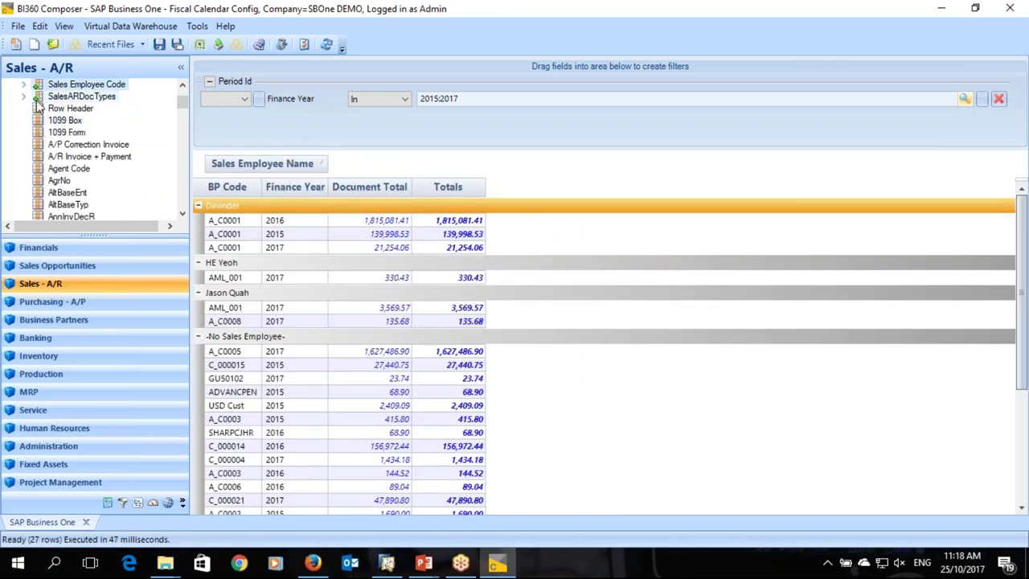
double_click(41, 97)
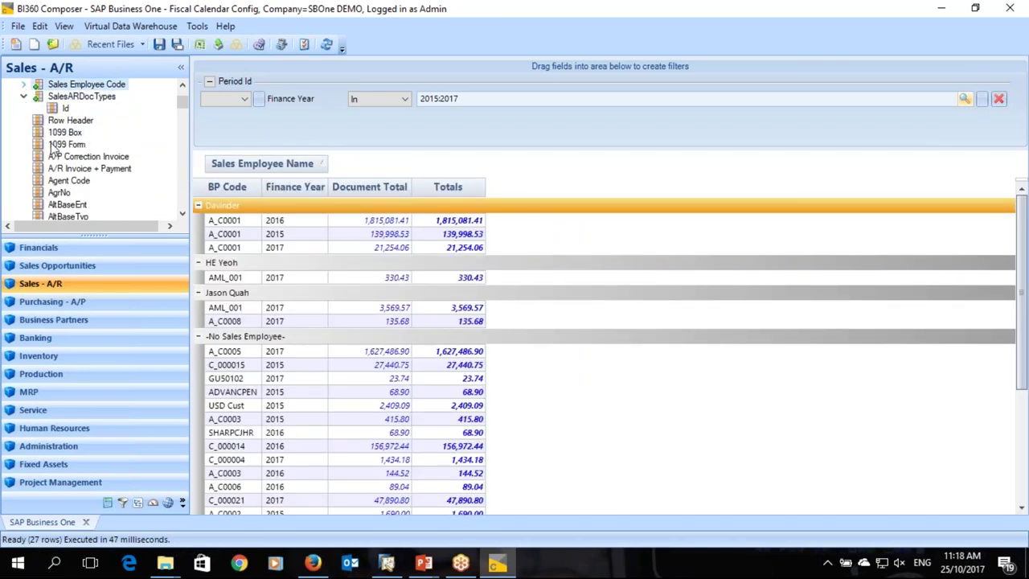
click(108, 503)
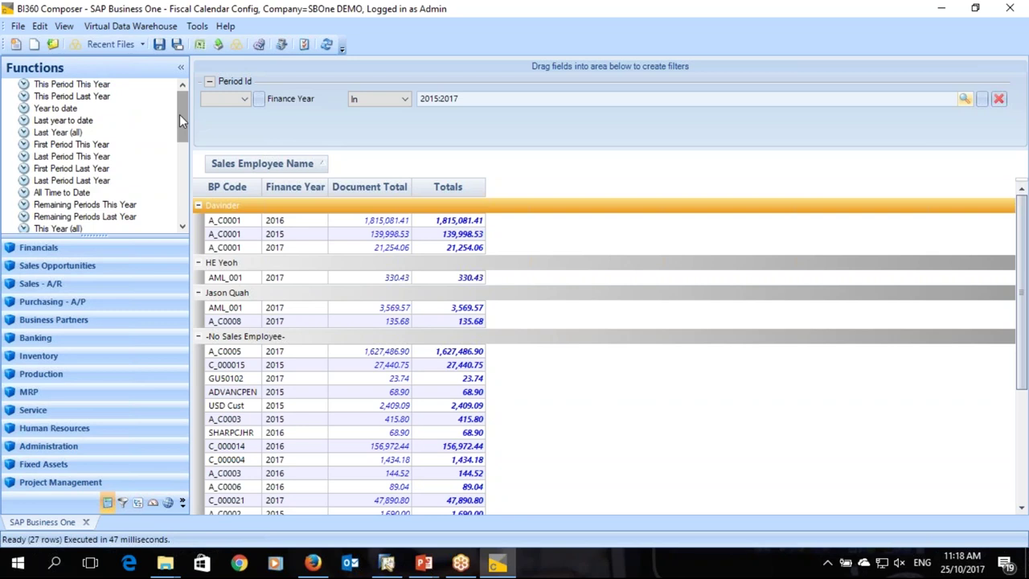
drag(180, 114, 179, 213)
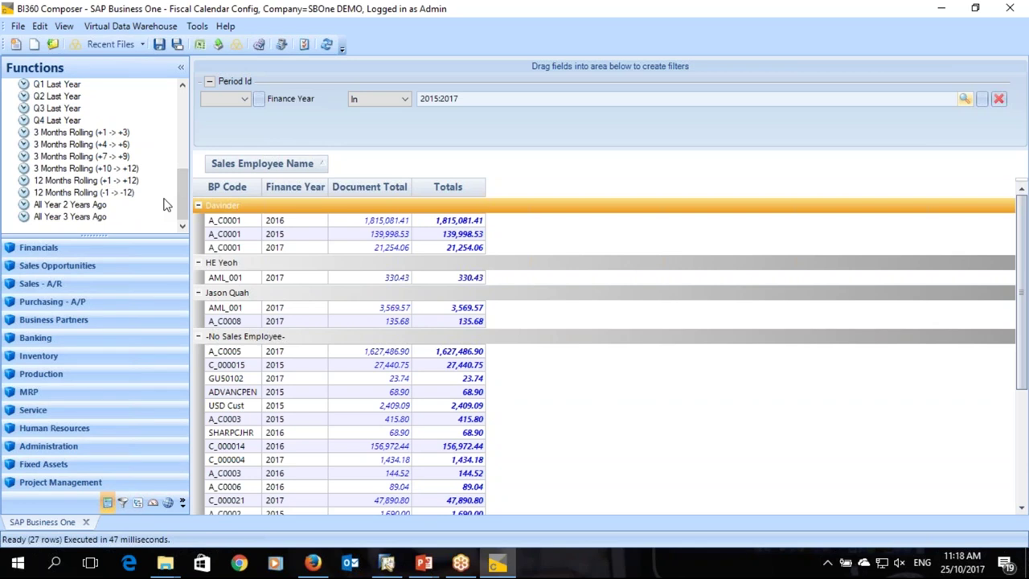
drag(185, 192, 191, 176)
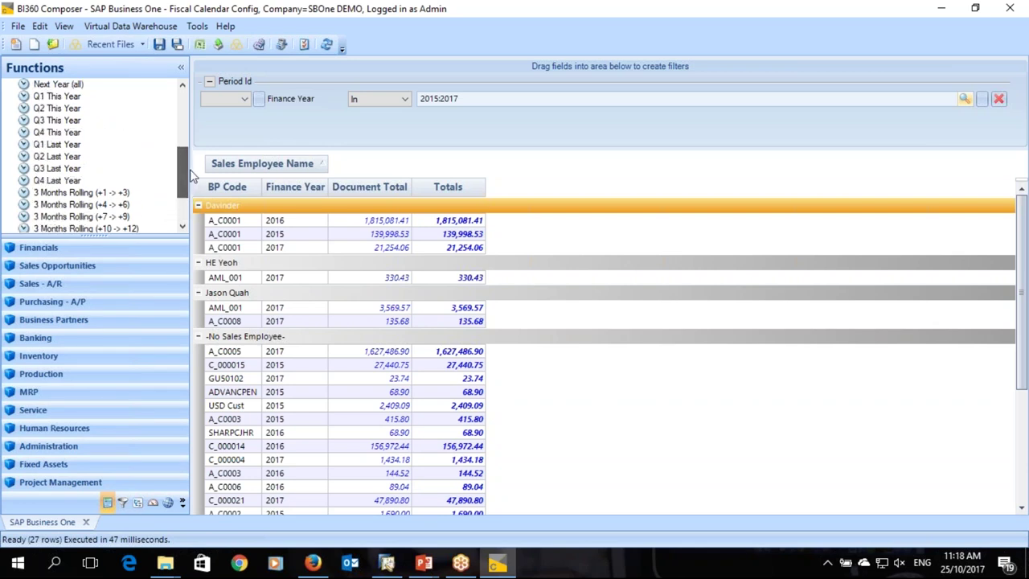
drag(51, 98, 373, 187)
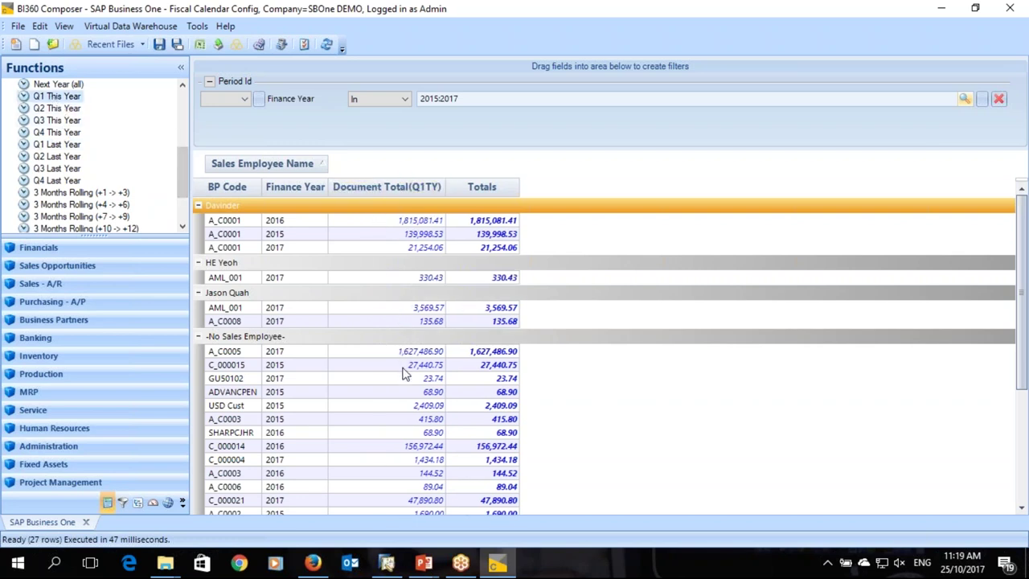
- Add a second Document Total column from the Sales - A/R fields between Document Total(Q1TY) and Totals
scroll(181, 124, up, 3)
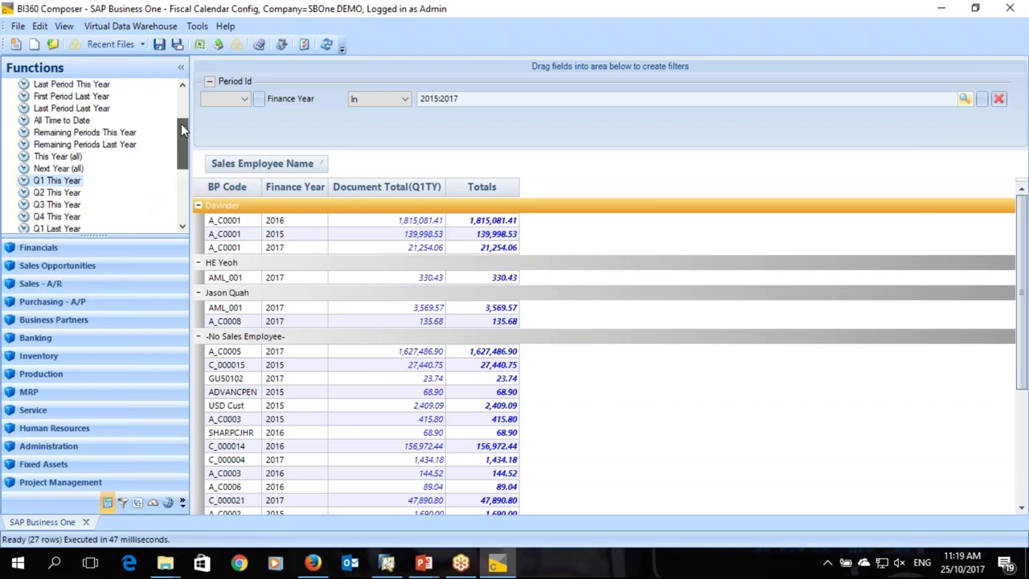
click(46, 290)
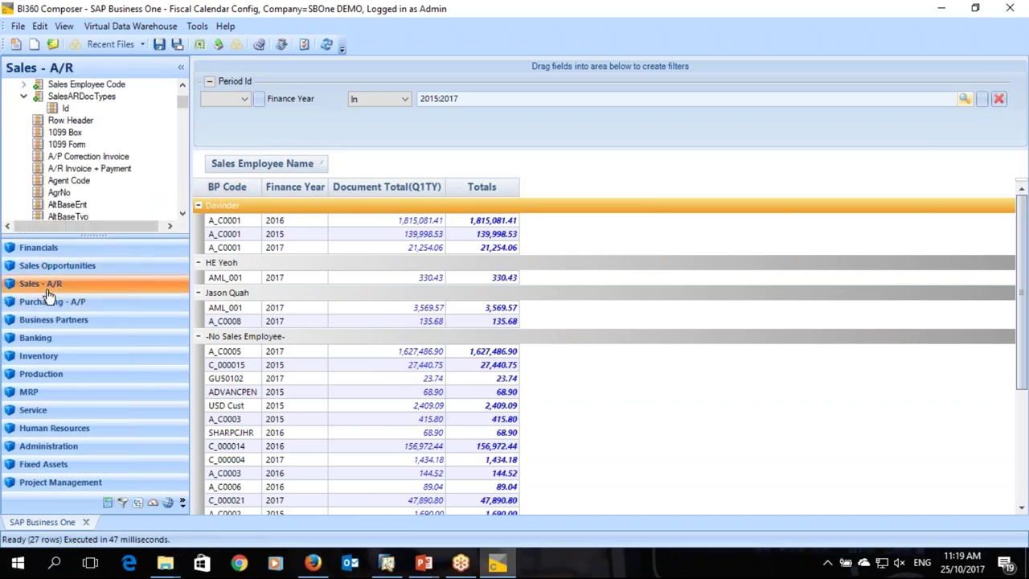
click(24, 97)
drag(183, 101, 143, 174)
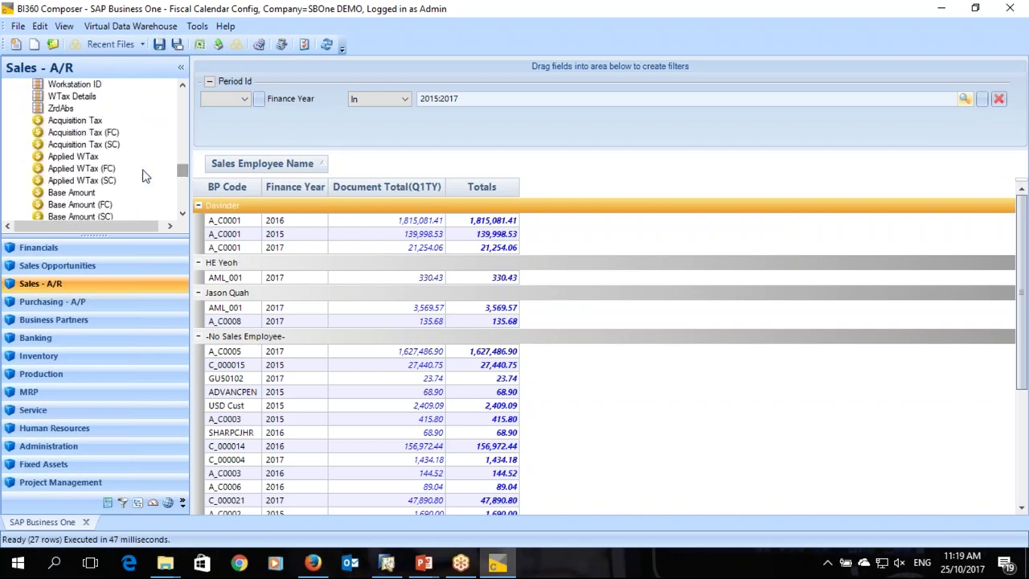
scroll(103, 185, down, 3)
scroll(125, 193, down, 3)
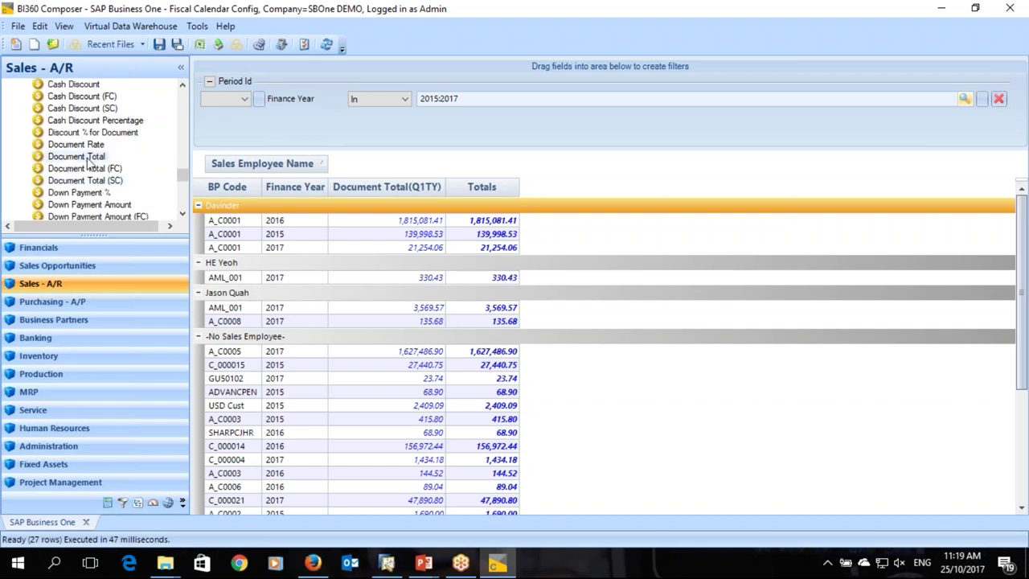
drag(76, 157, 447, 185)
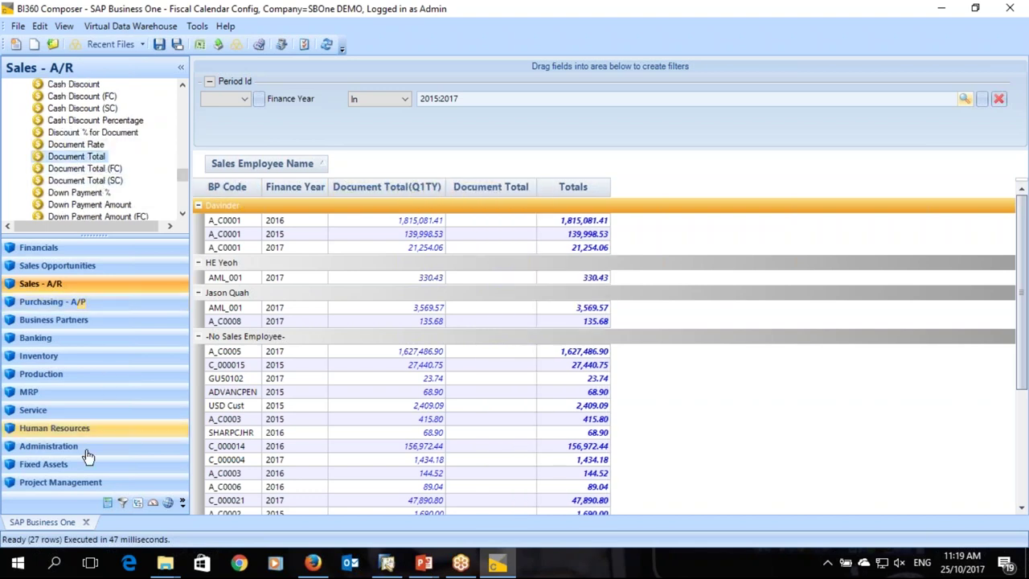
- Apply the Q2 This Year time function to the second Document Total column and reload the report data
click(108, 504)
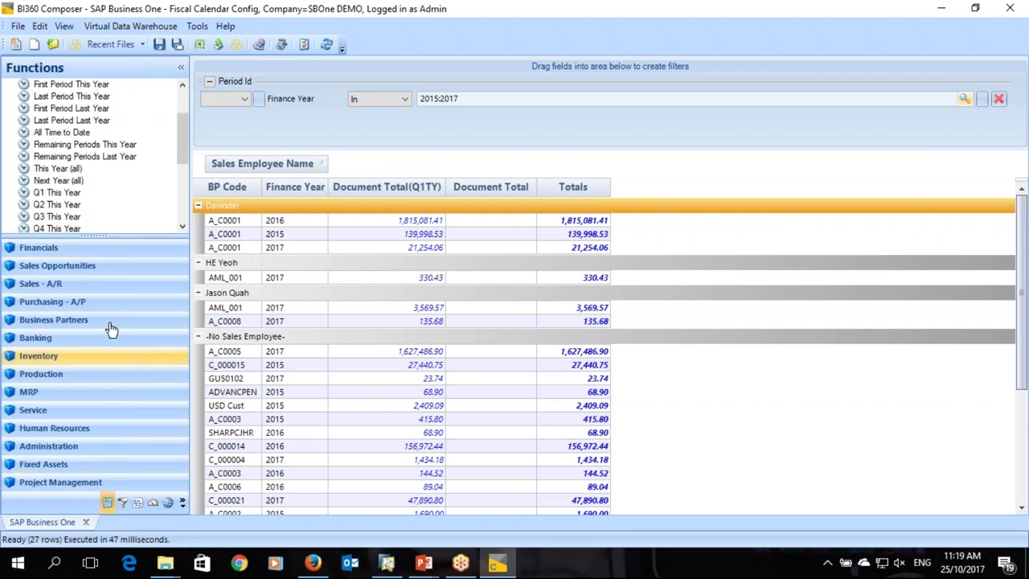
drag(56, 205, 483, 193)
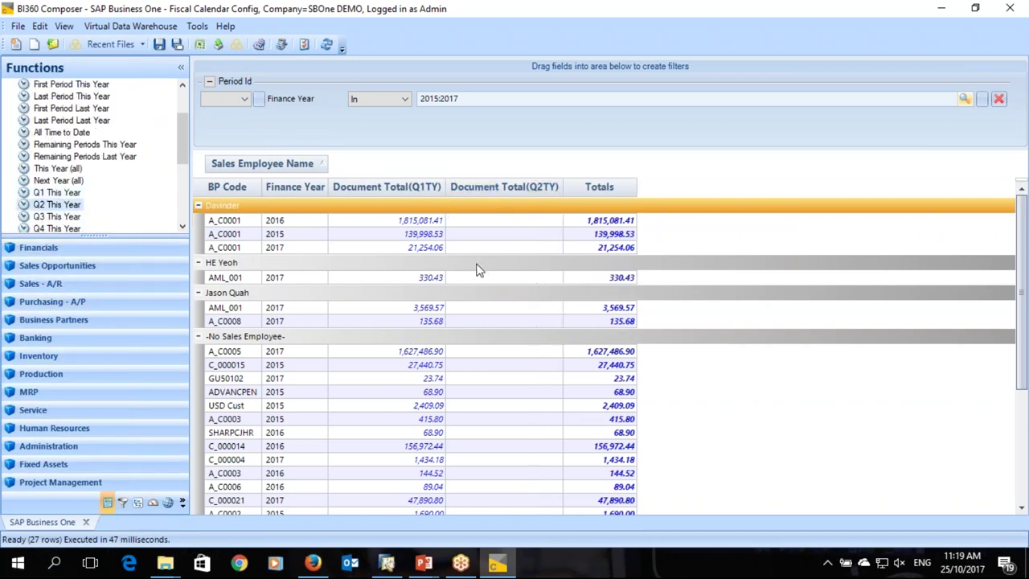
click(328, 45)
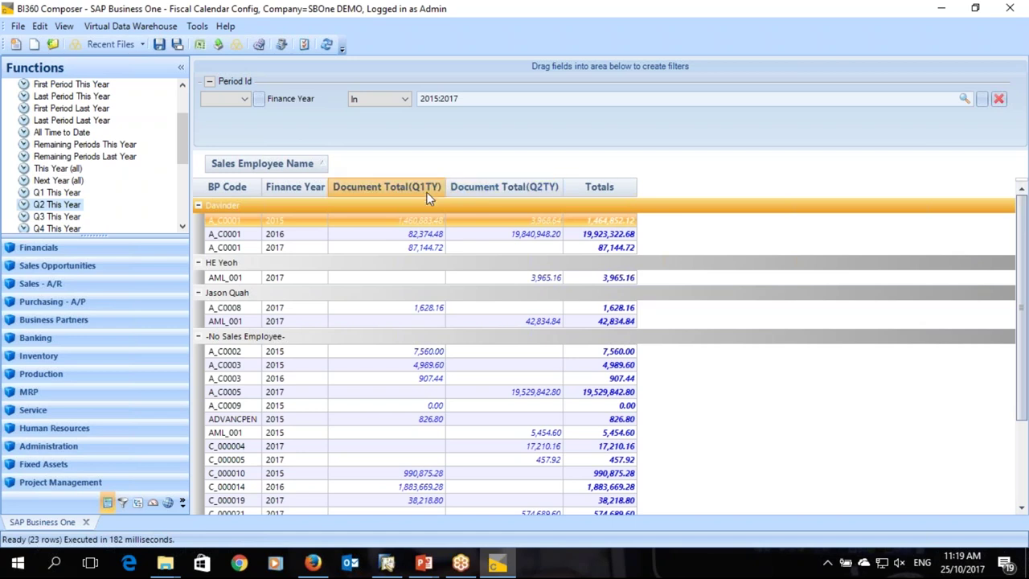
- Restrict the Finance Year filter to 2017 and reload the report data
click(965, 98)
click(414, 350)
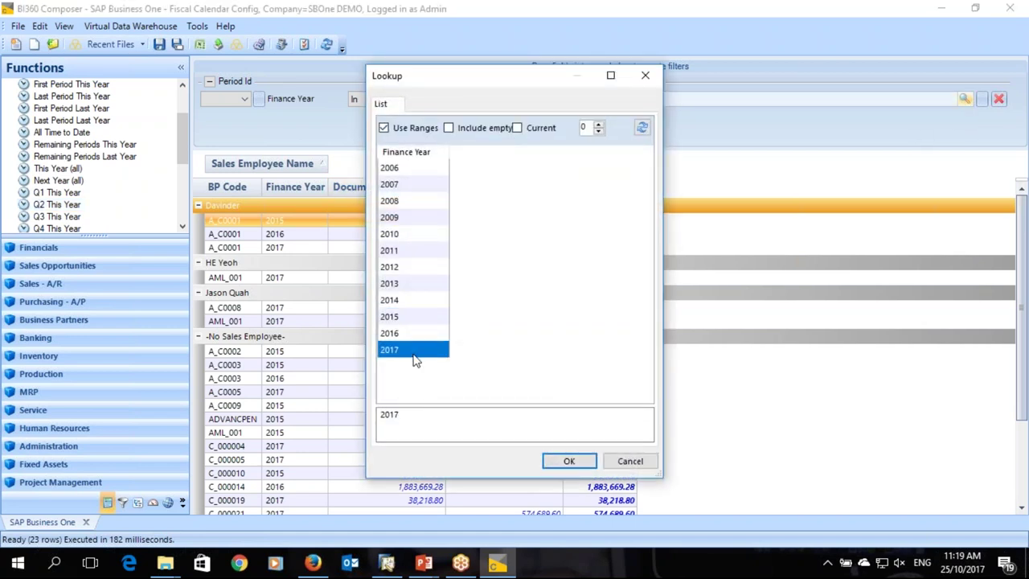
click(565, 462)
click(326, 46)
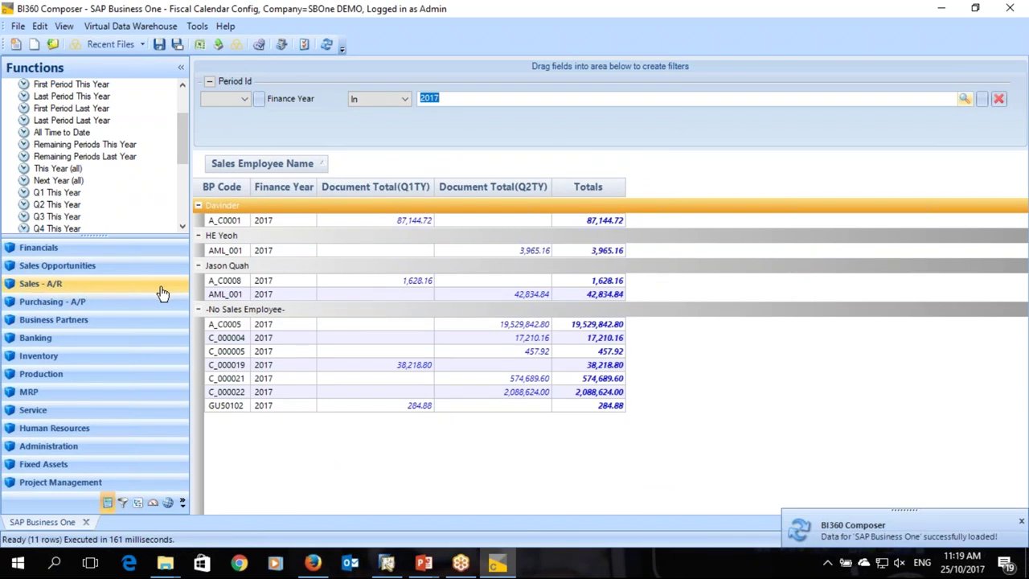
- Browse the saved expressions and open the Finance - Training expression group in the Expressions Editor
click(124, 503)
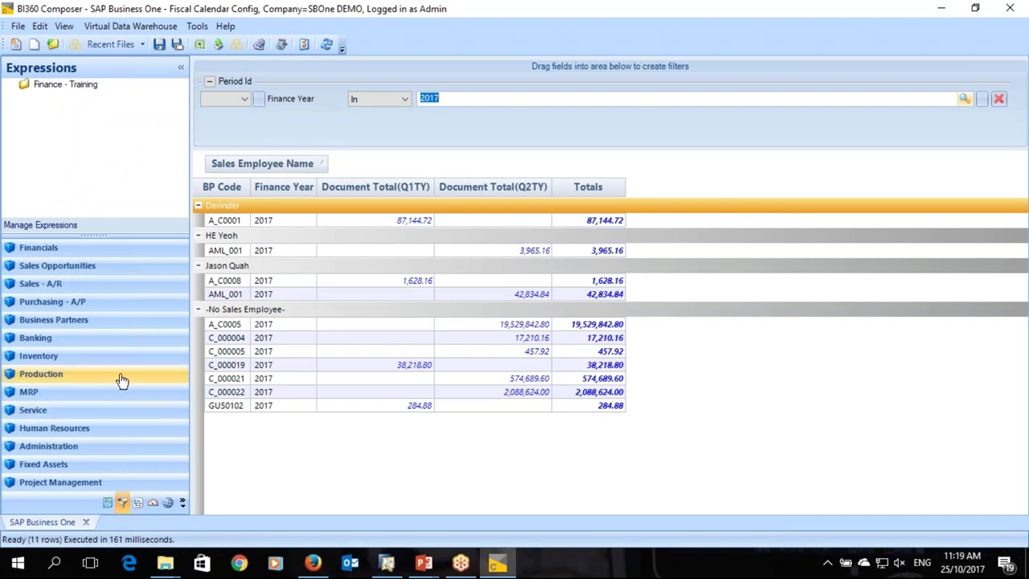
click(11, 85)
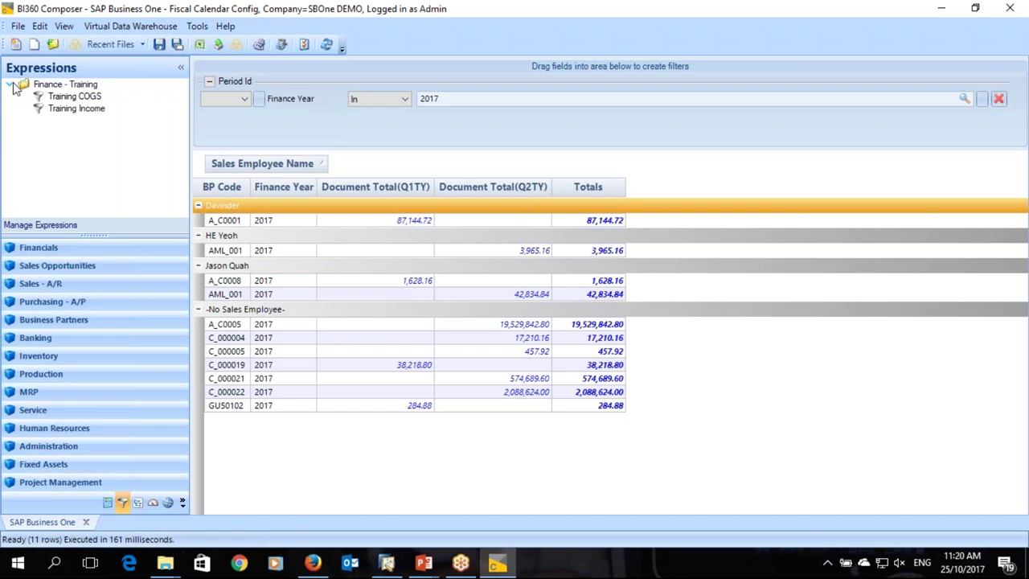
click(68, 97)
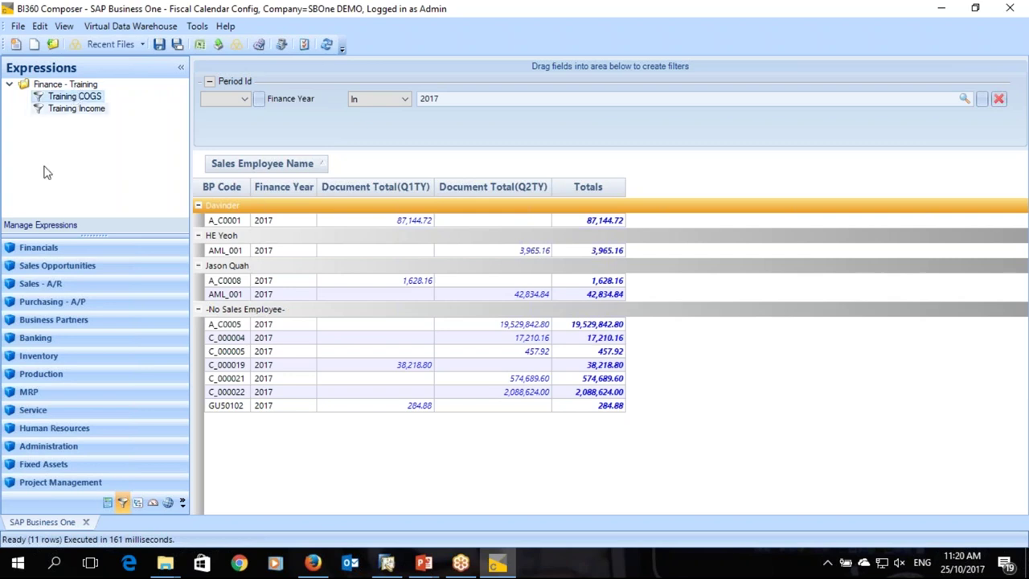
click(32, 225)
double_click(326, 270)
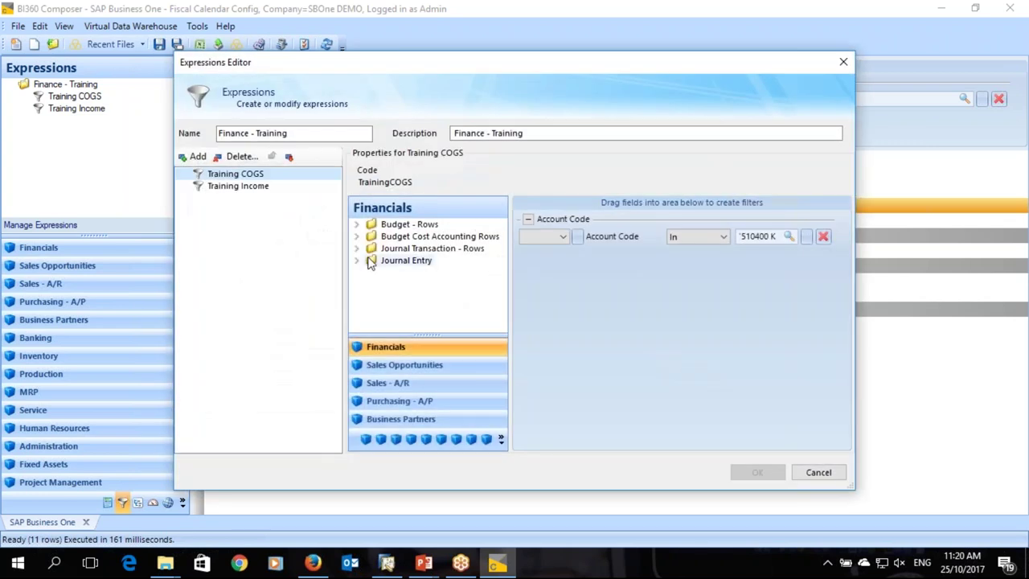
- Look up which account the Training COGS expression filters on, leaving its selection as is
click(242, 174)
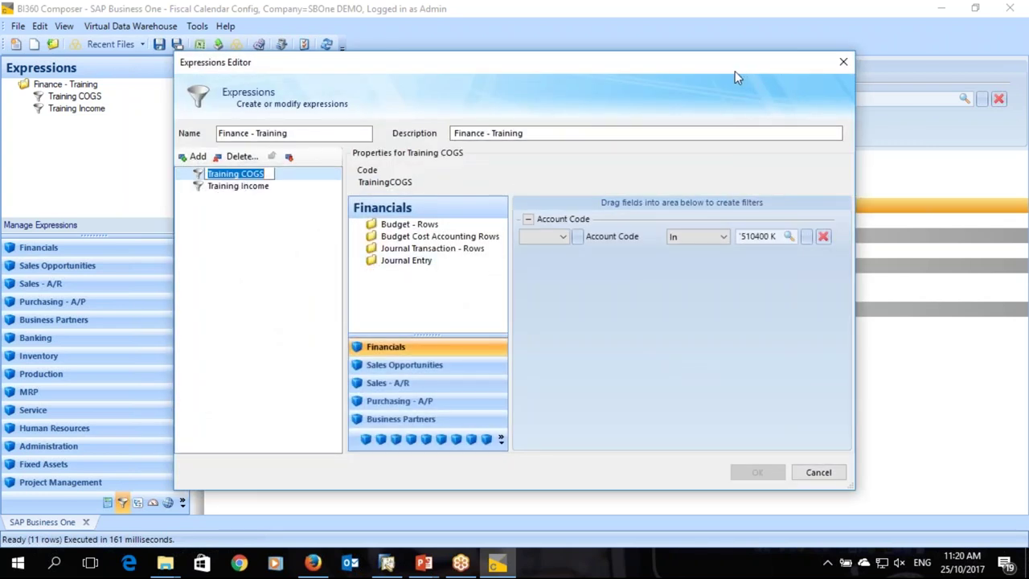
drag(710, 62, 677, 56)
click(222, 204)
click(224, 169)
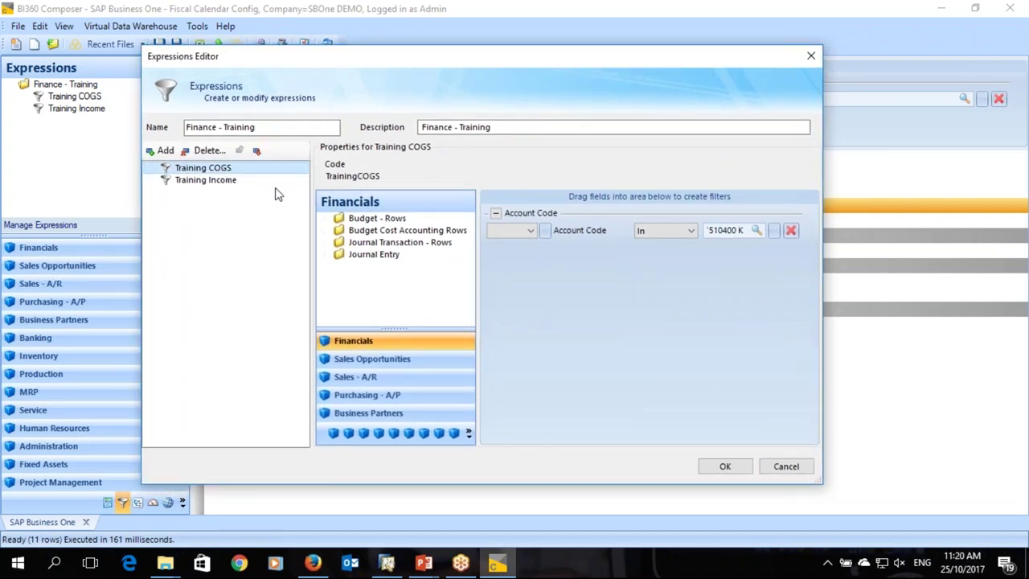
click(755, 233)
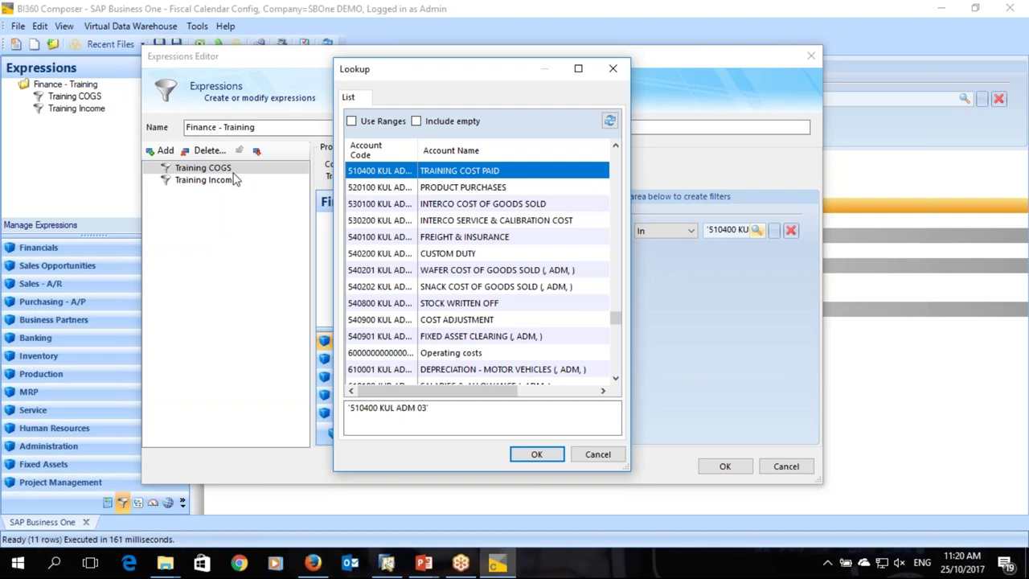
click(615, 458)
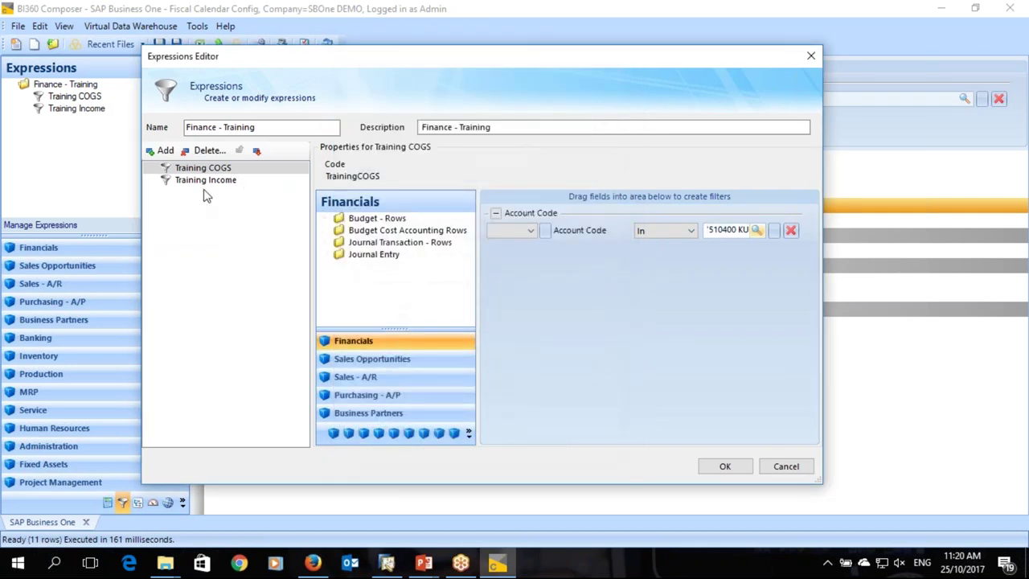
- Look up which account the Training Income expression filters on, and leave the Expressions Editor discarding all changes
click(201, 181)
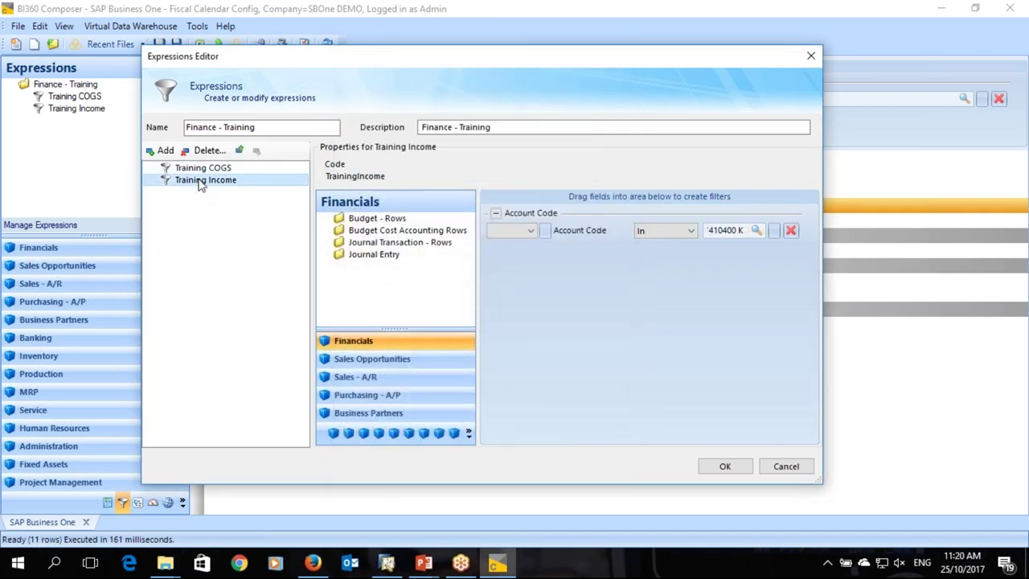
click(214, 193)
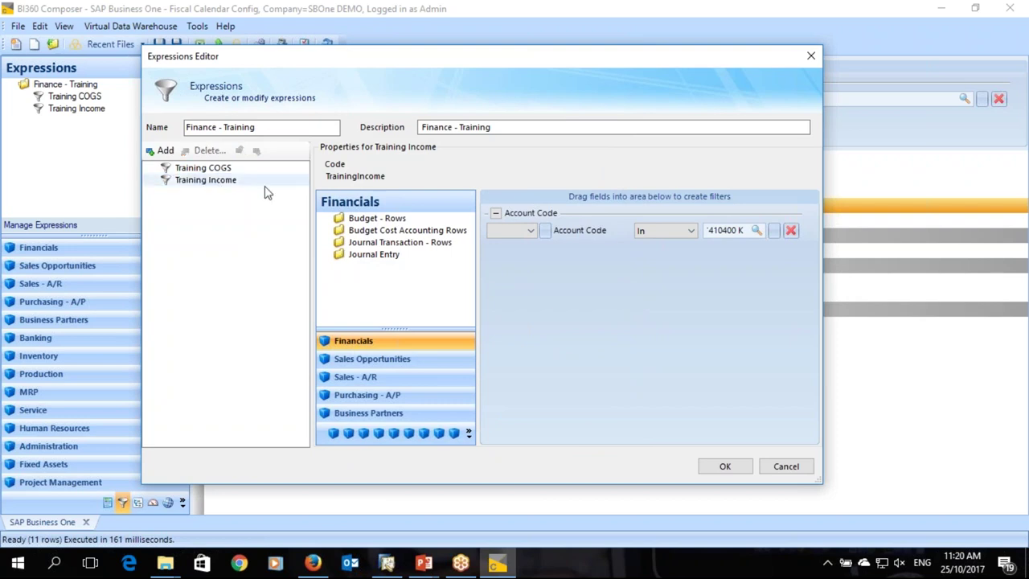
click(757, 231)
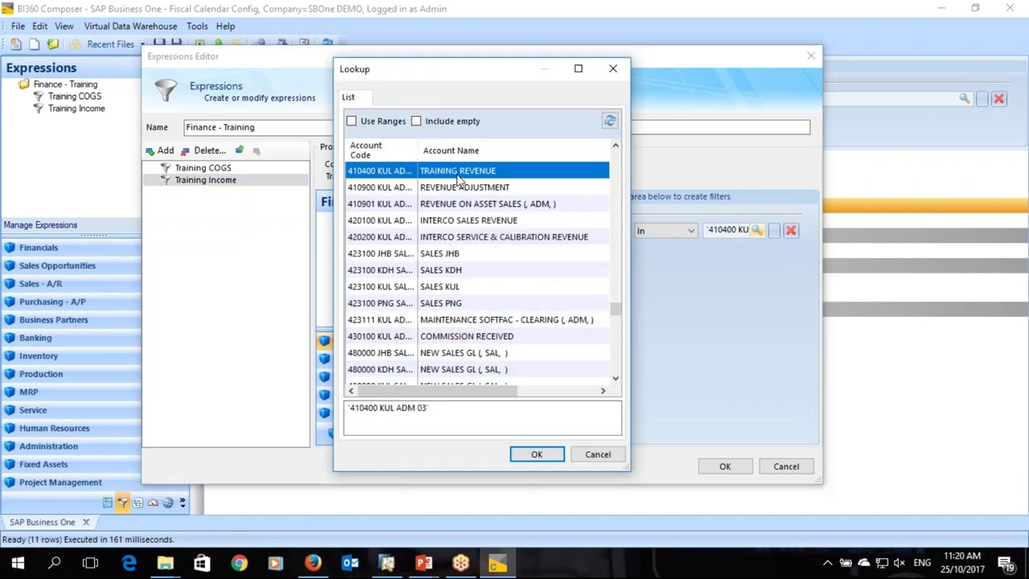
click(597, 453)
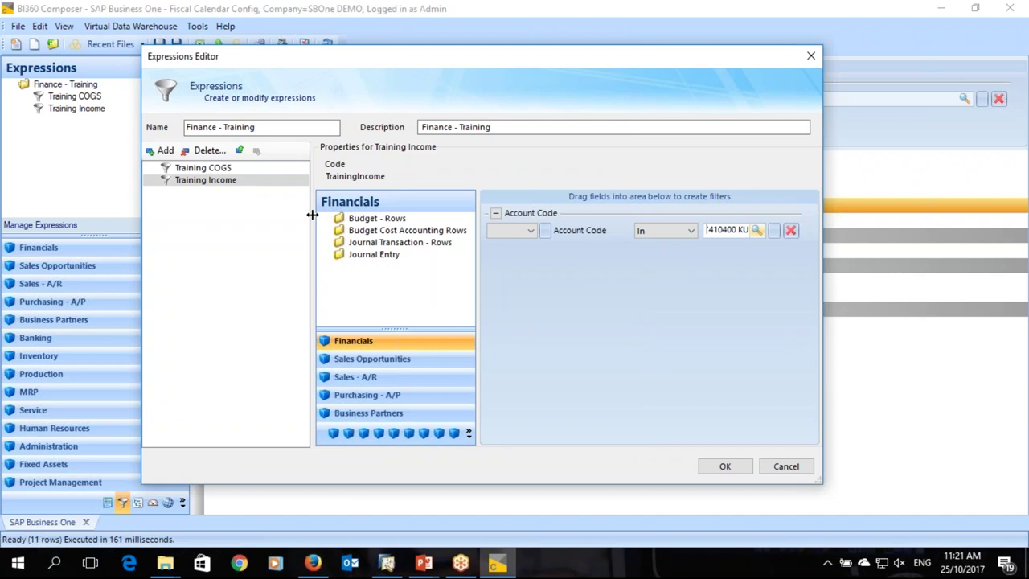
click(785, 467)
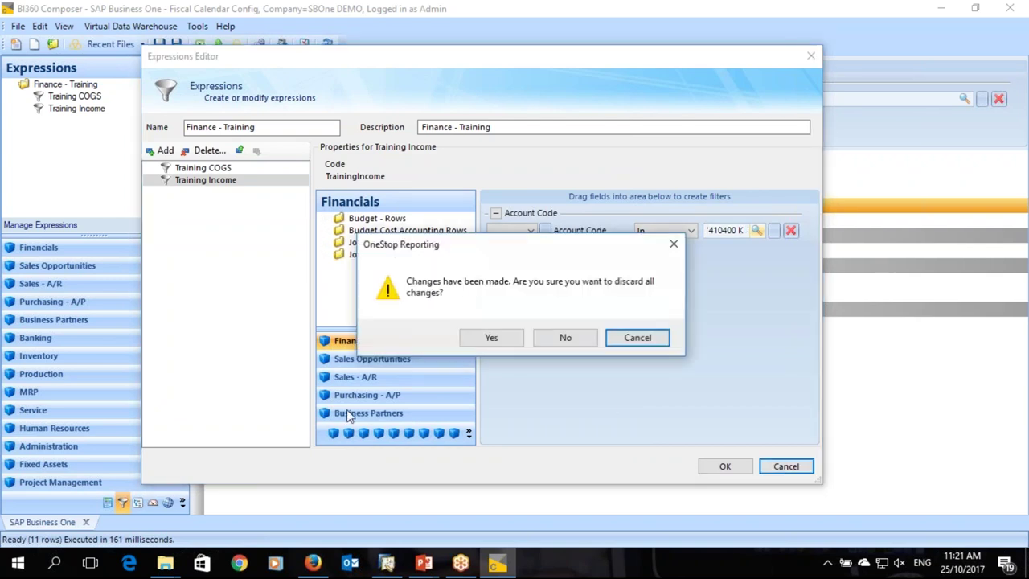
click(576, 341)
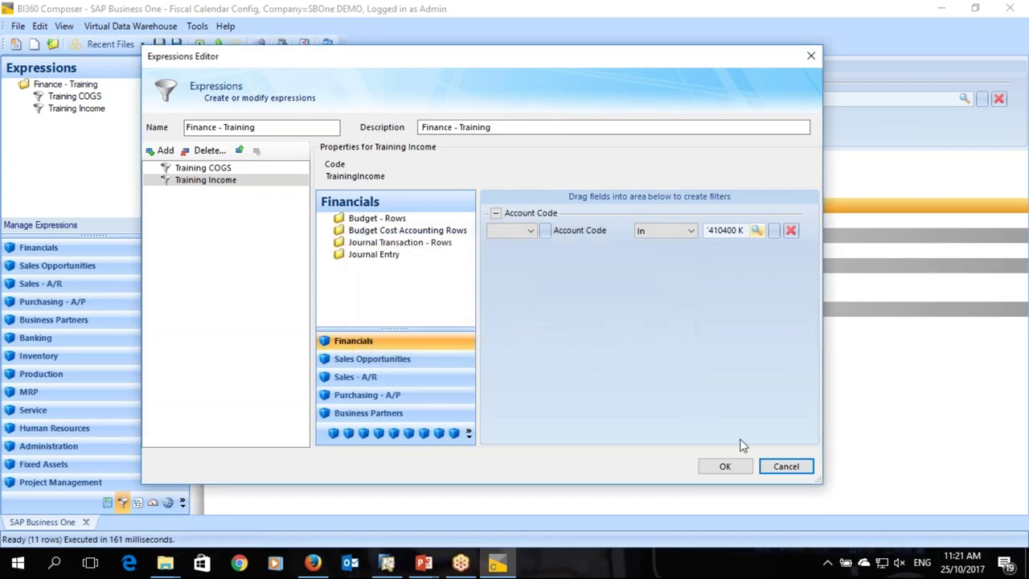
click(779, 469)
click(502, 339)
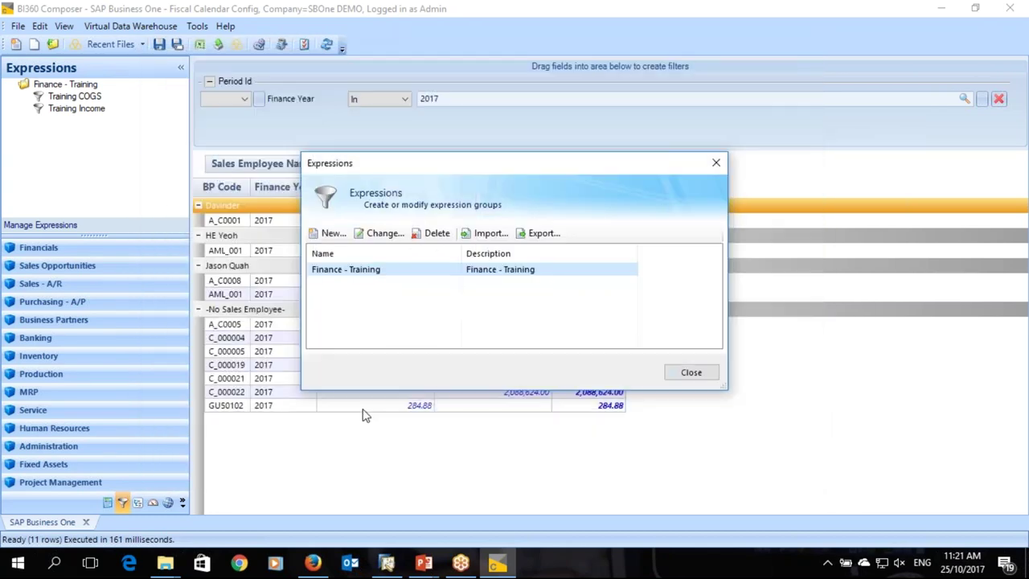
- Leave the expression groups list and find the TRAINING GROSS MARGIN % KPI in the Financial - Training KPI group
click(689, 373)
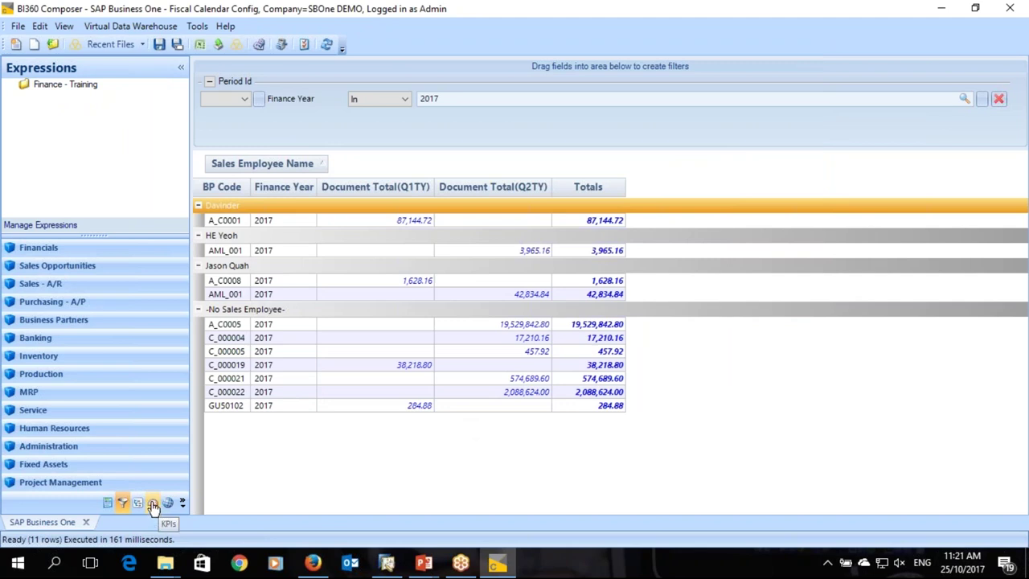
click(152, 506)
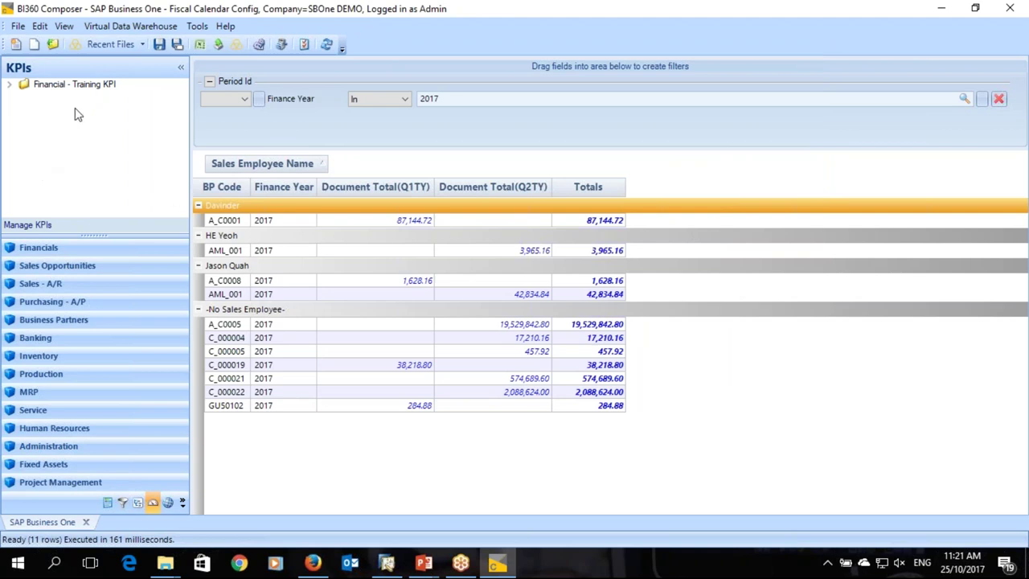
click(9, 86)
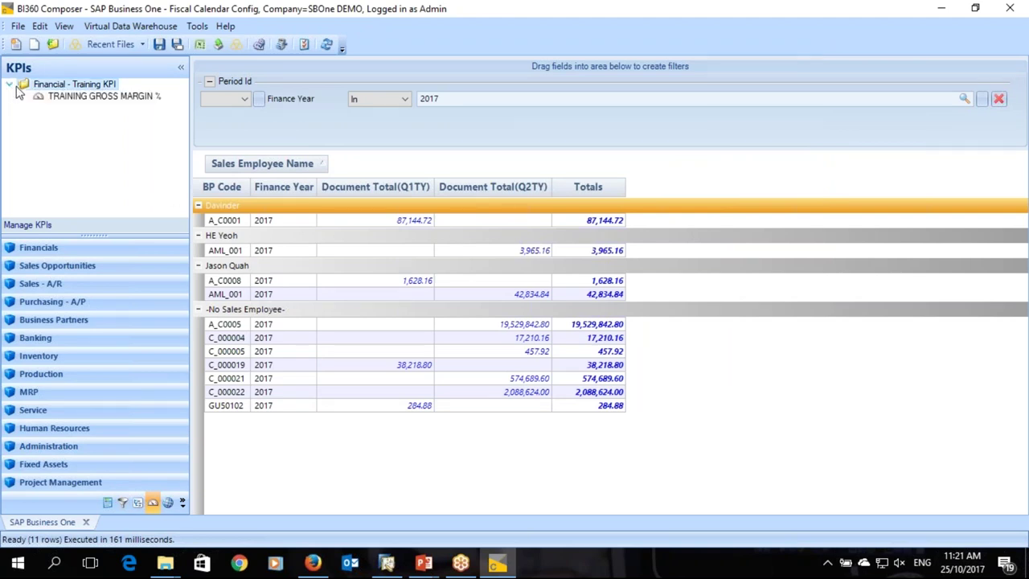
click(70, 99)
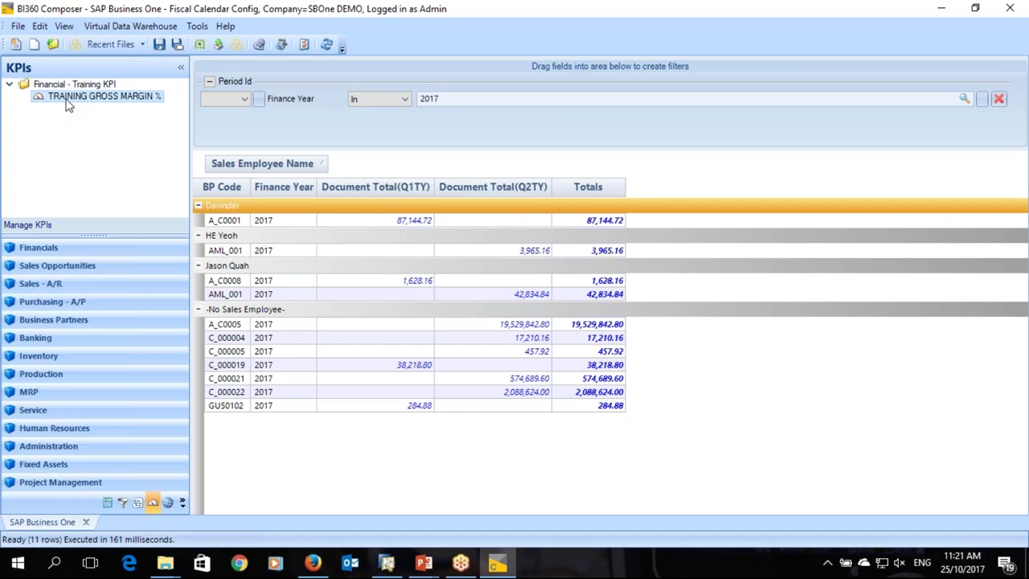
- Start a new blank report, add the TRAINING GROSS MARGIN % KPI as its column, and load the data
click(36, 46)
drag(40, 93, 329, 189)
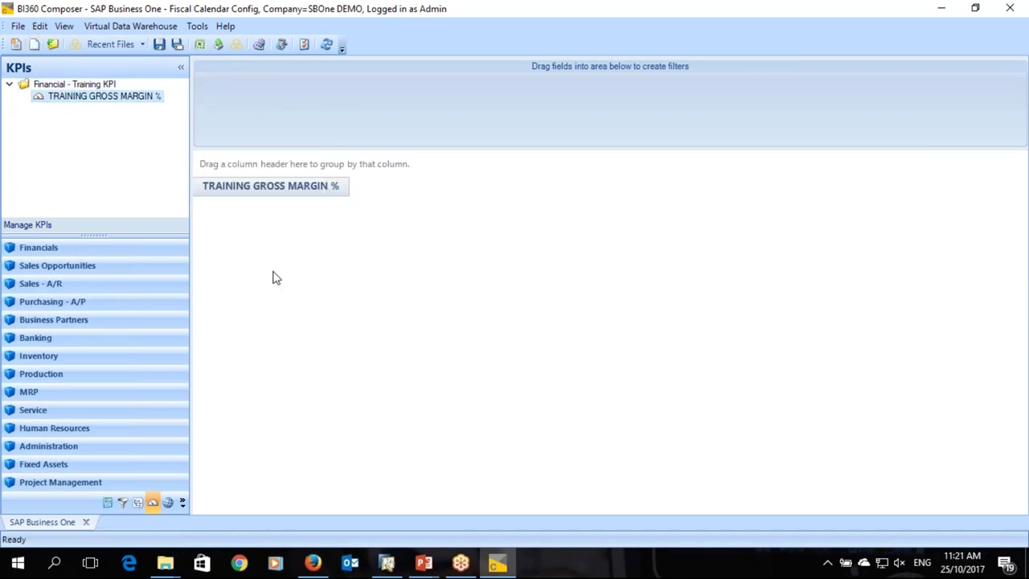
click(328, 45)
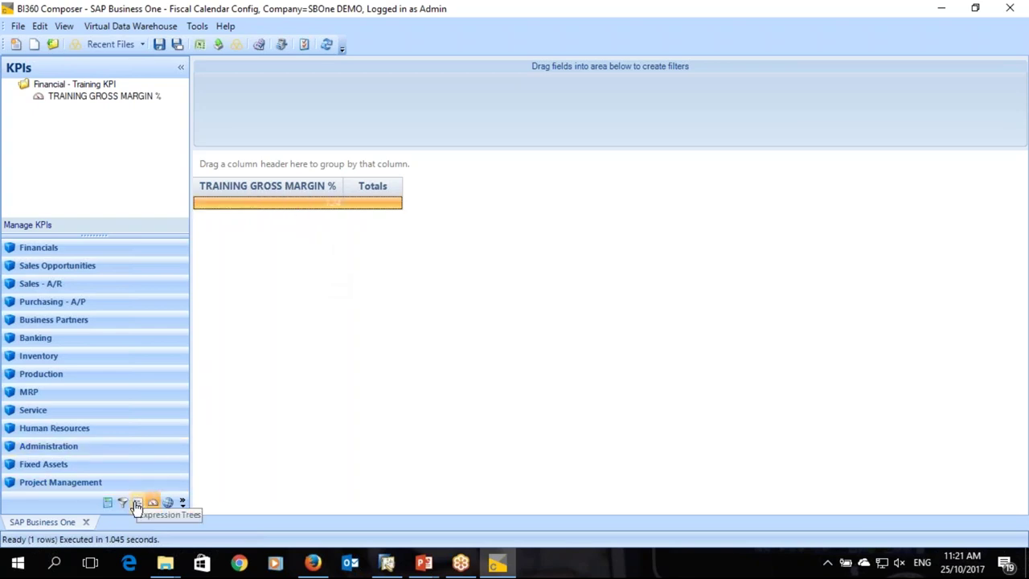
- Apply the This Year (all) period function to the TRAINING GROSS MARGIN % column and reload the report data
click(107, 502)
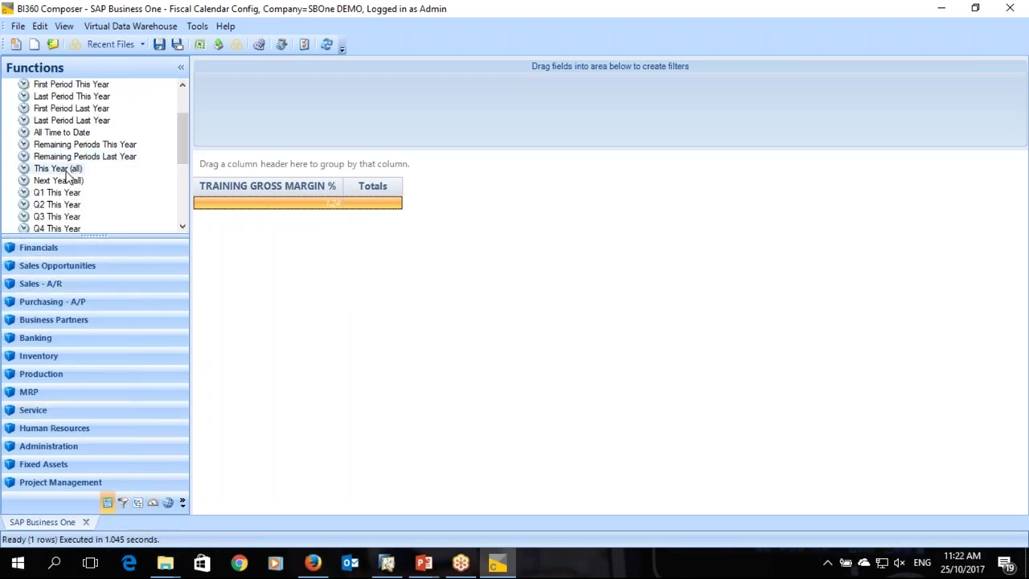
drag(64, 175, 214, 188)
click(326, 45)
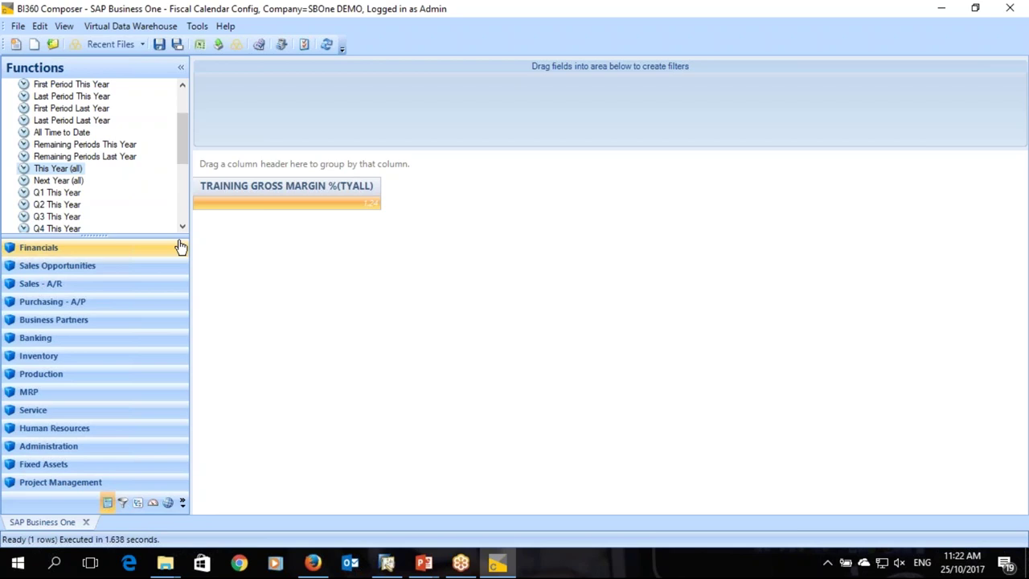
- Switch to the running PowerPoint slide show and display slide 19 about the free BI360 Composer offer
click(424, 563)
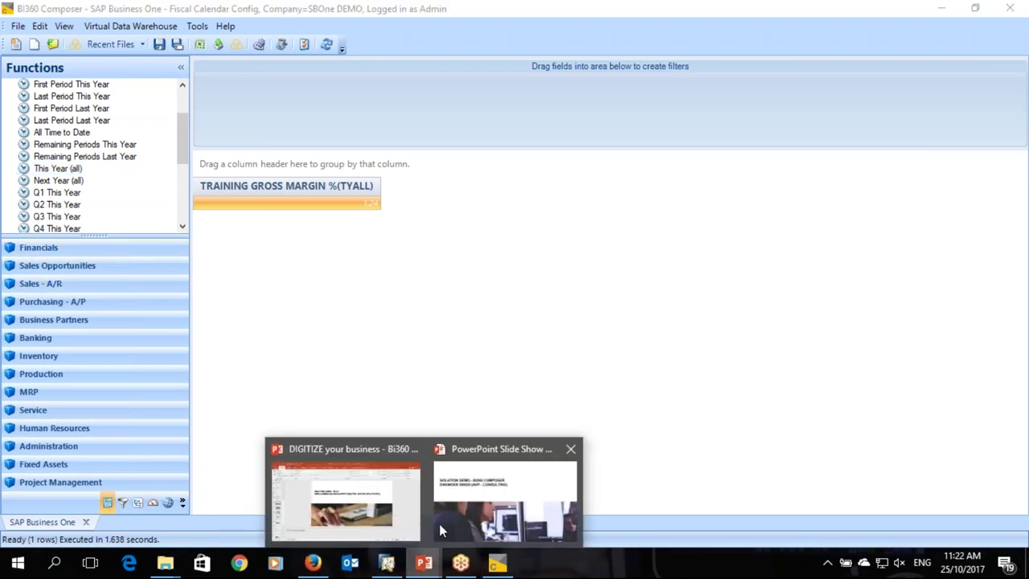
click(504, 510)
key(Right)
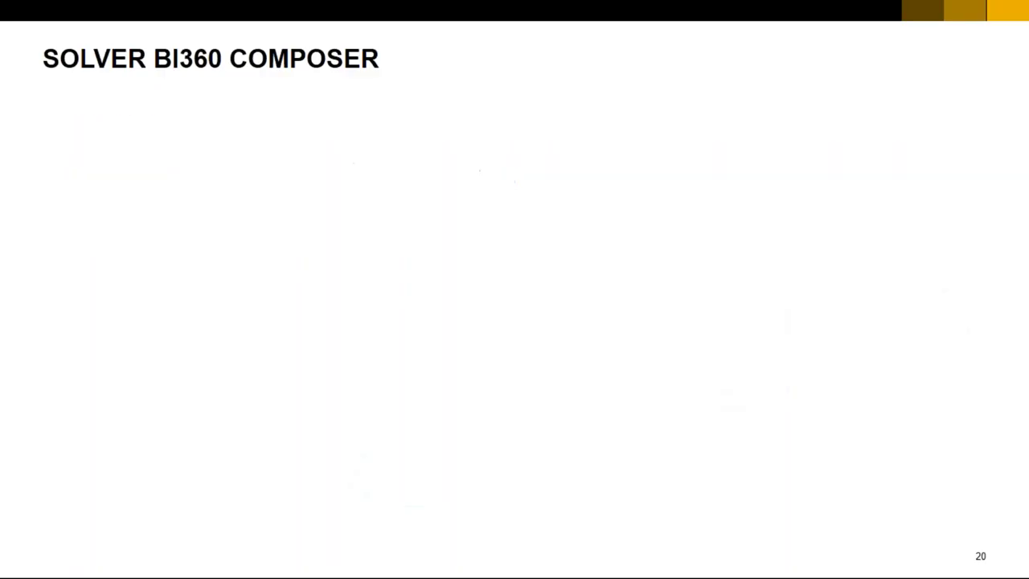
key(Left)
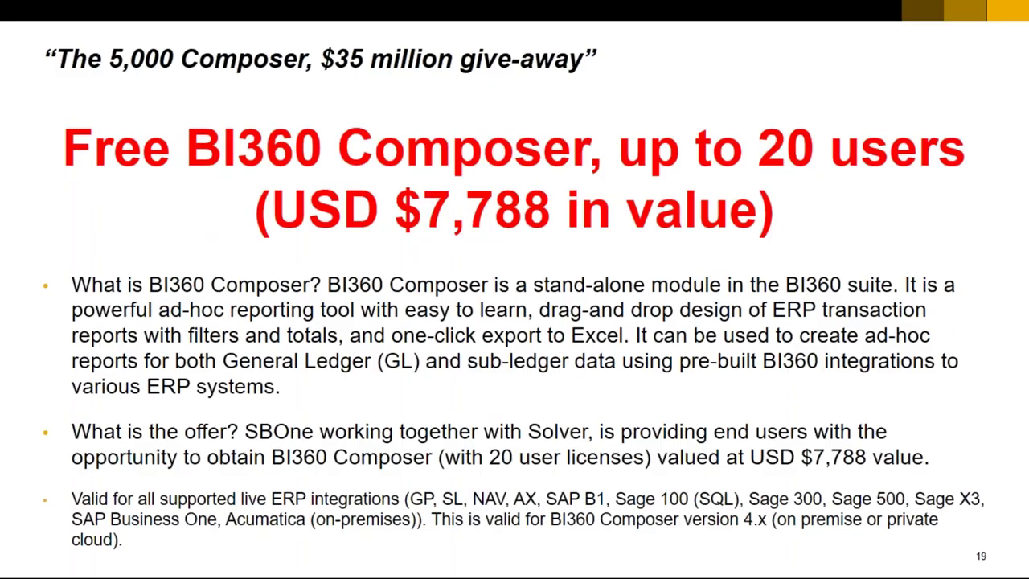